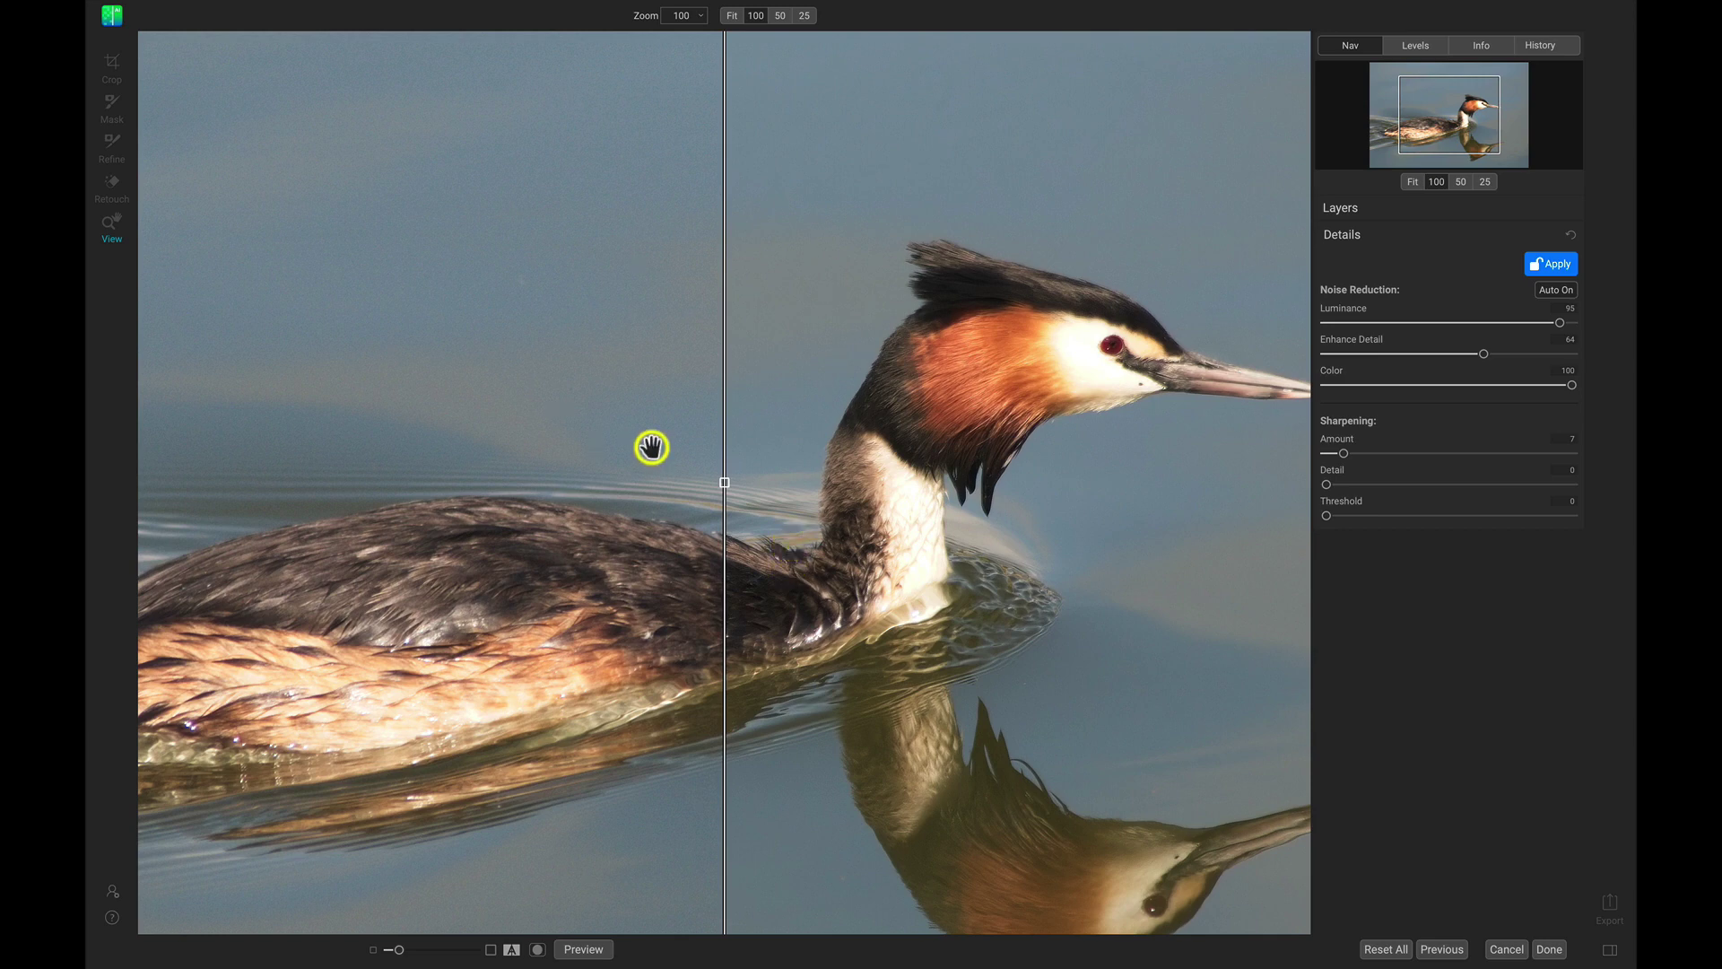
- Drag the before/after split across the grebe, zoom to 150%, then return to 100%
mouse_move(750, 482)
left_mouse_down()
mouse_move(1032, 483)
mouse_move(455, 494)
mouse_move(726, 499)
mouse_move(730, 481)
mouse_move(940, 469)
mouse_move(574, 468)
mouse_move(777, 466)
left_mouse_up()
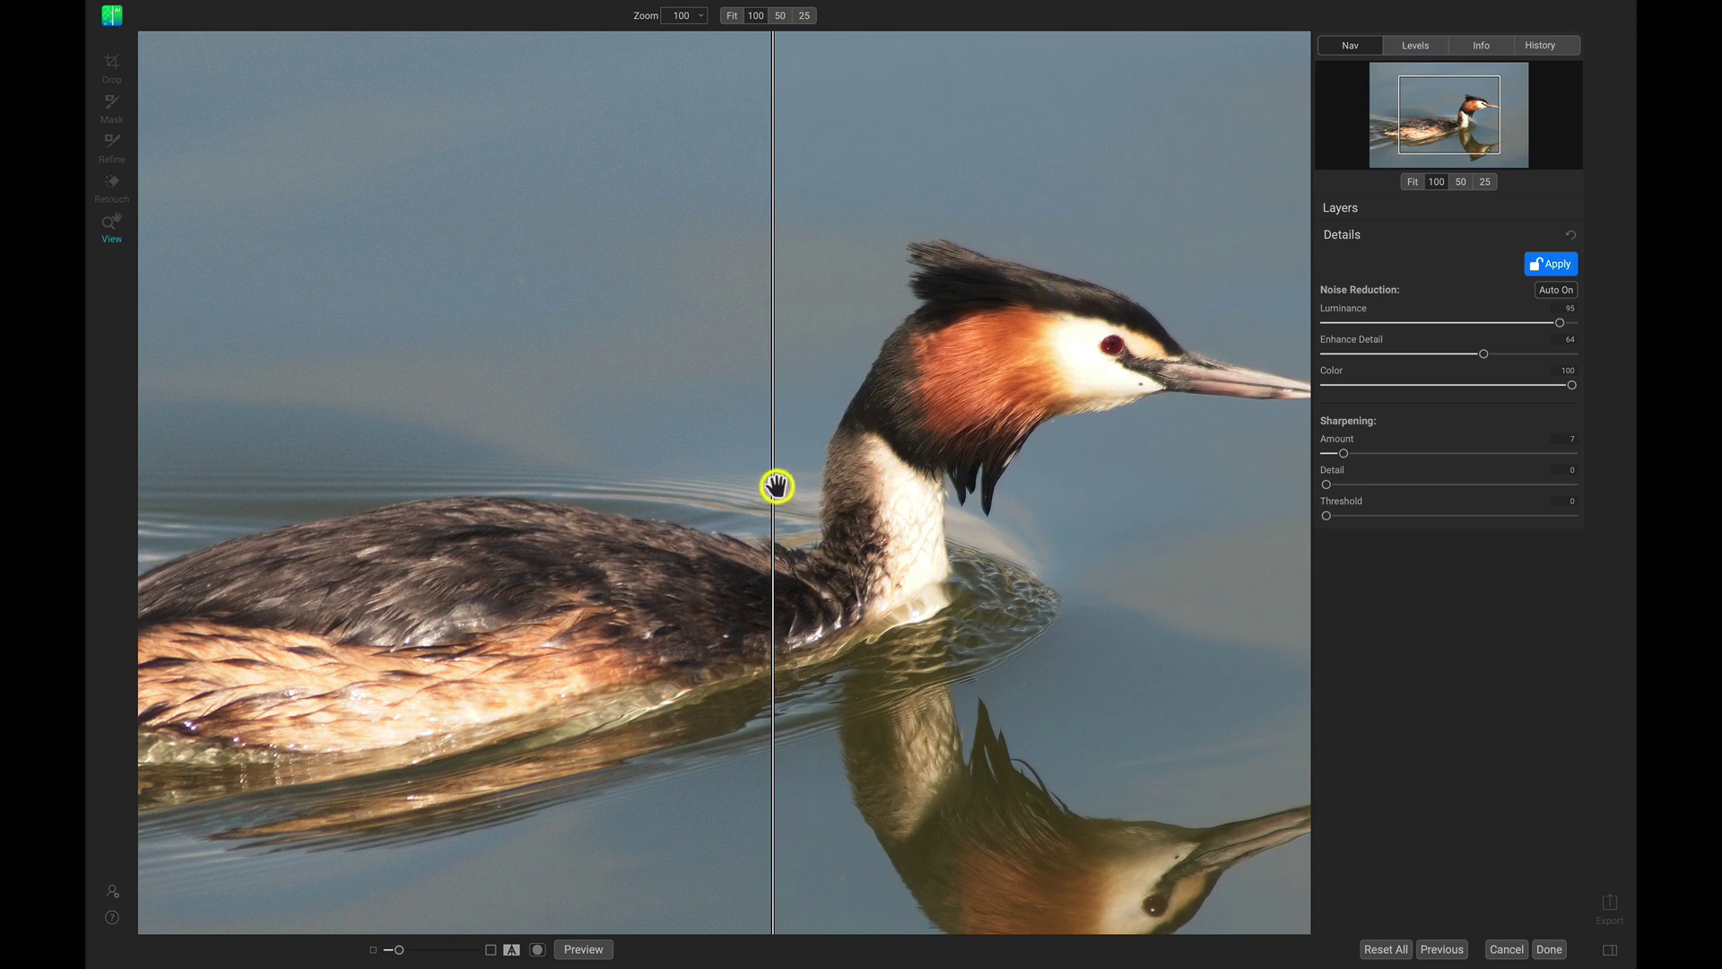
left_click_drag(642, 16, 648, 12)
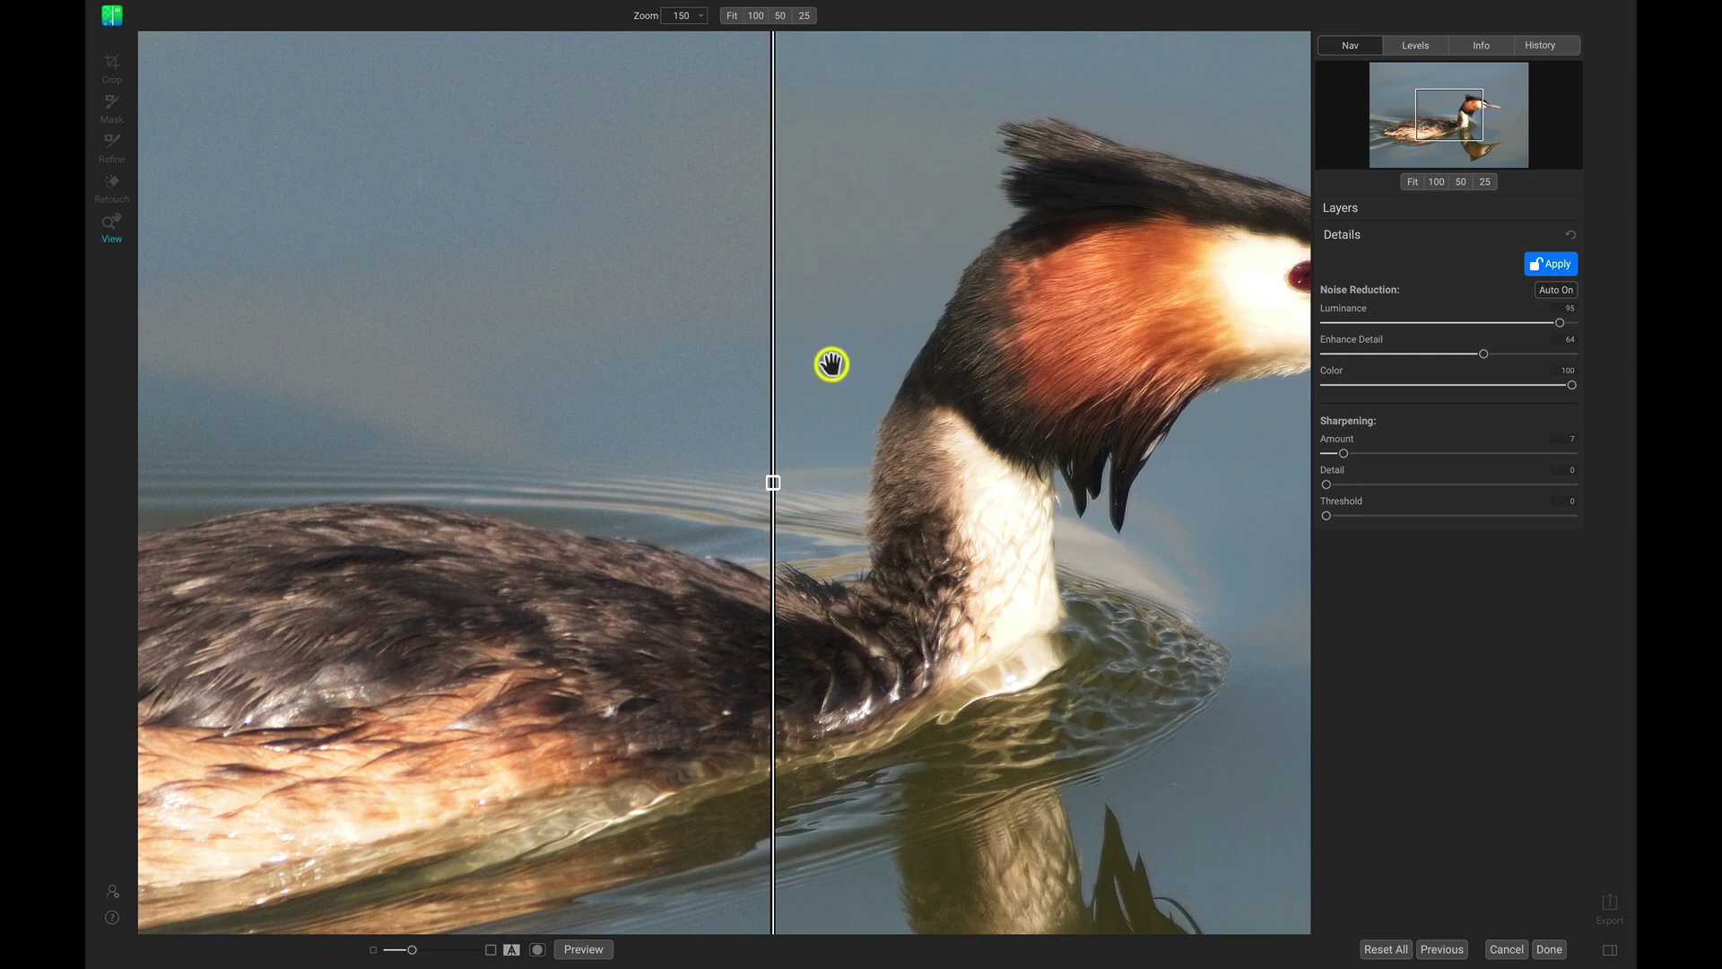
left_click_drag(664, 5, 648, 28)
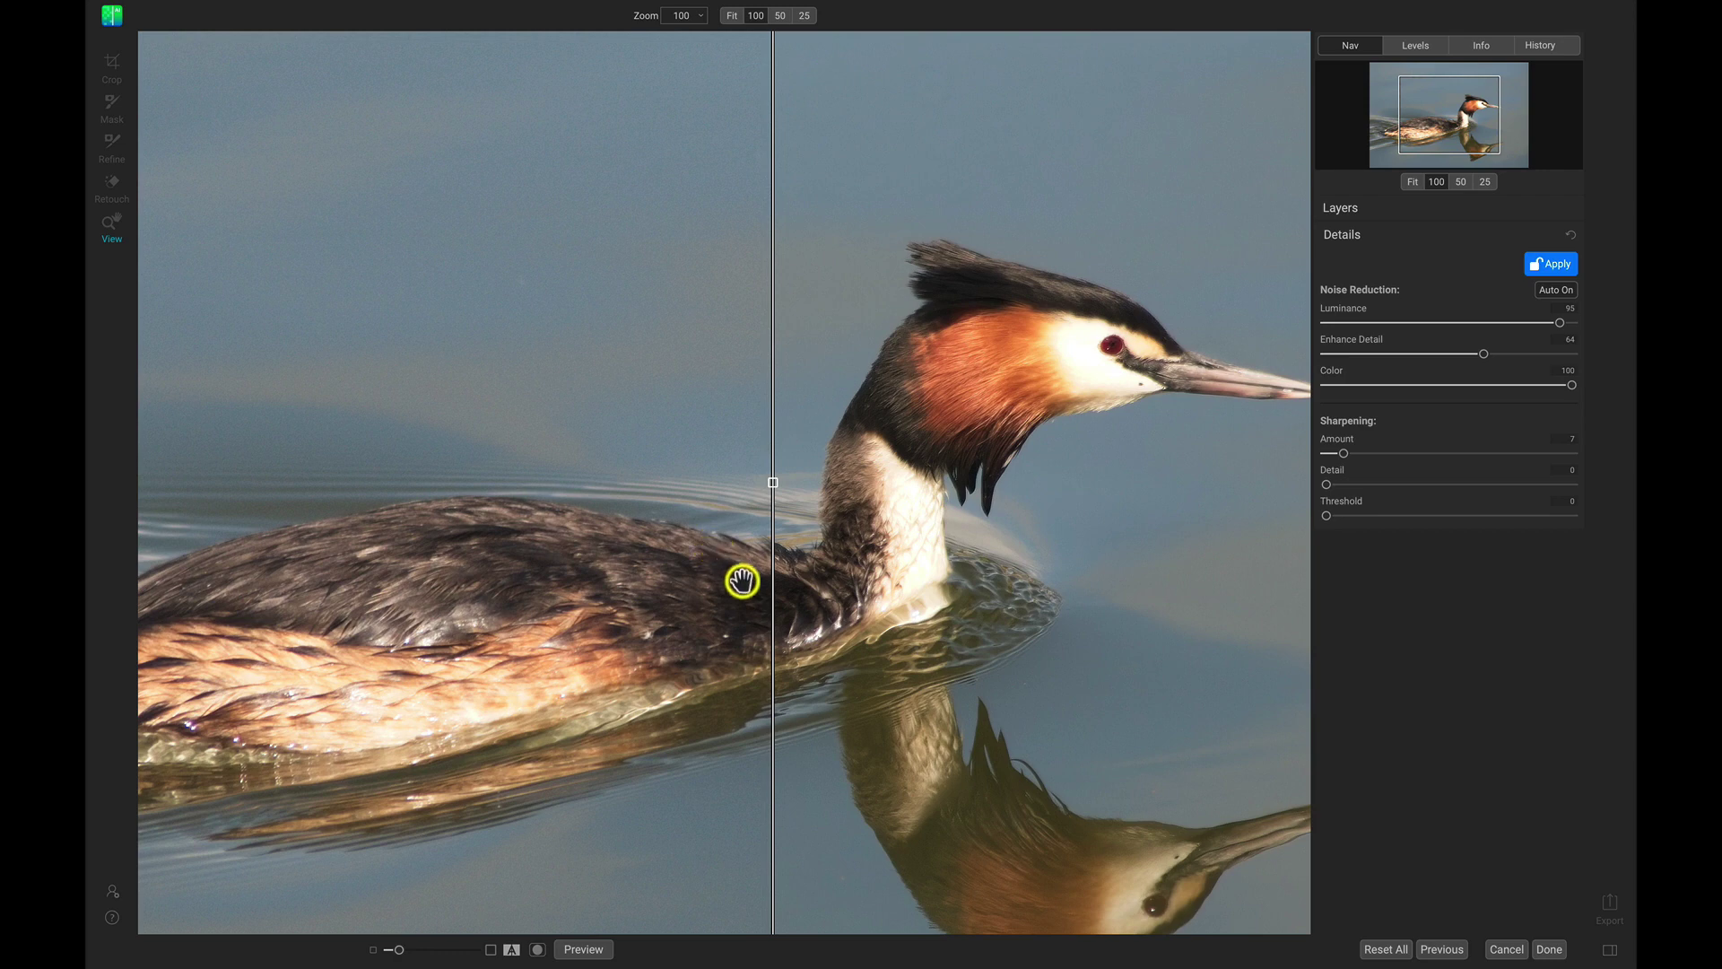
- Switch between the processed, original and split before/after views, ending back on the split comparison
left_click(511, 949)
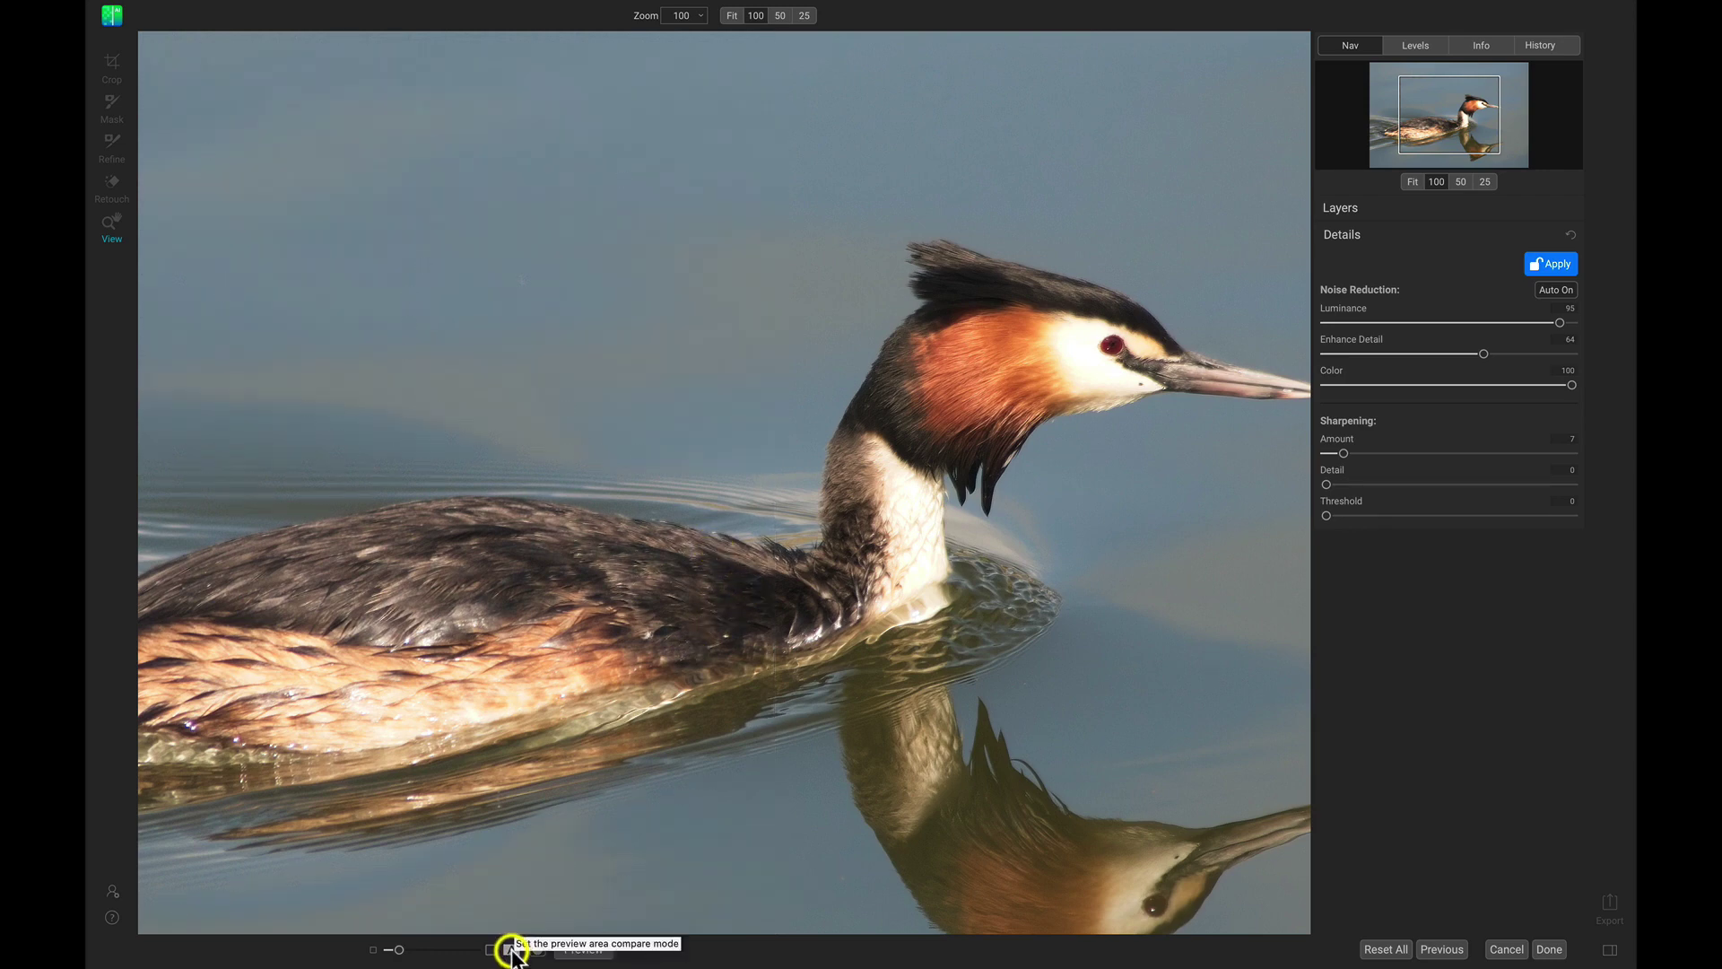
left_click(511, 949)
left_click(511, 949)
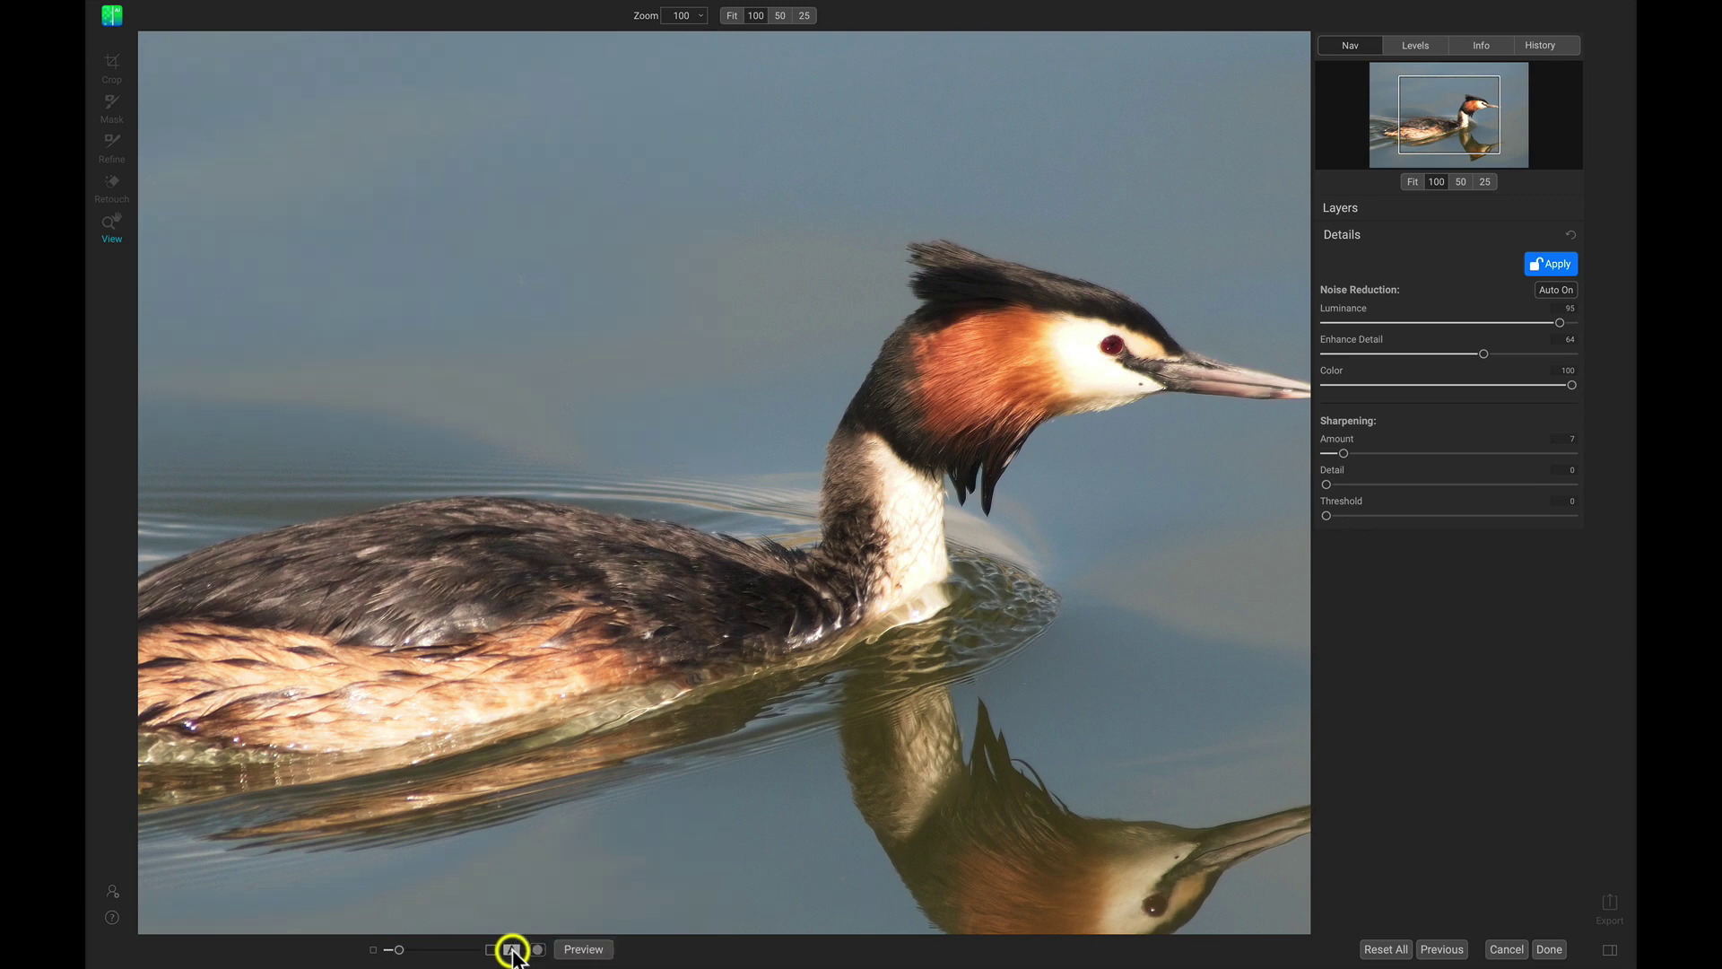
left_click(583, 948)
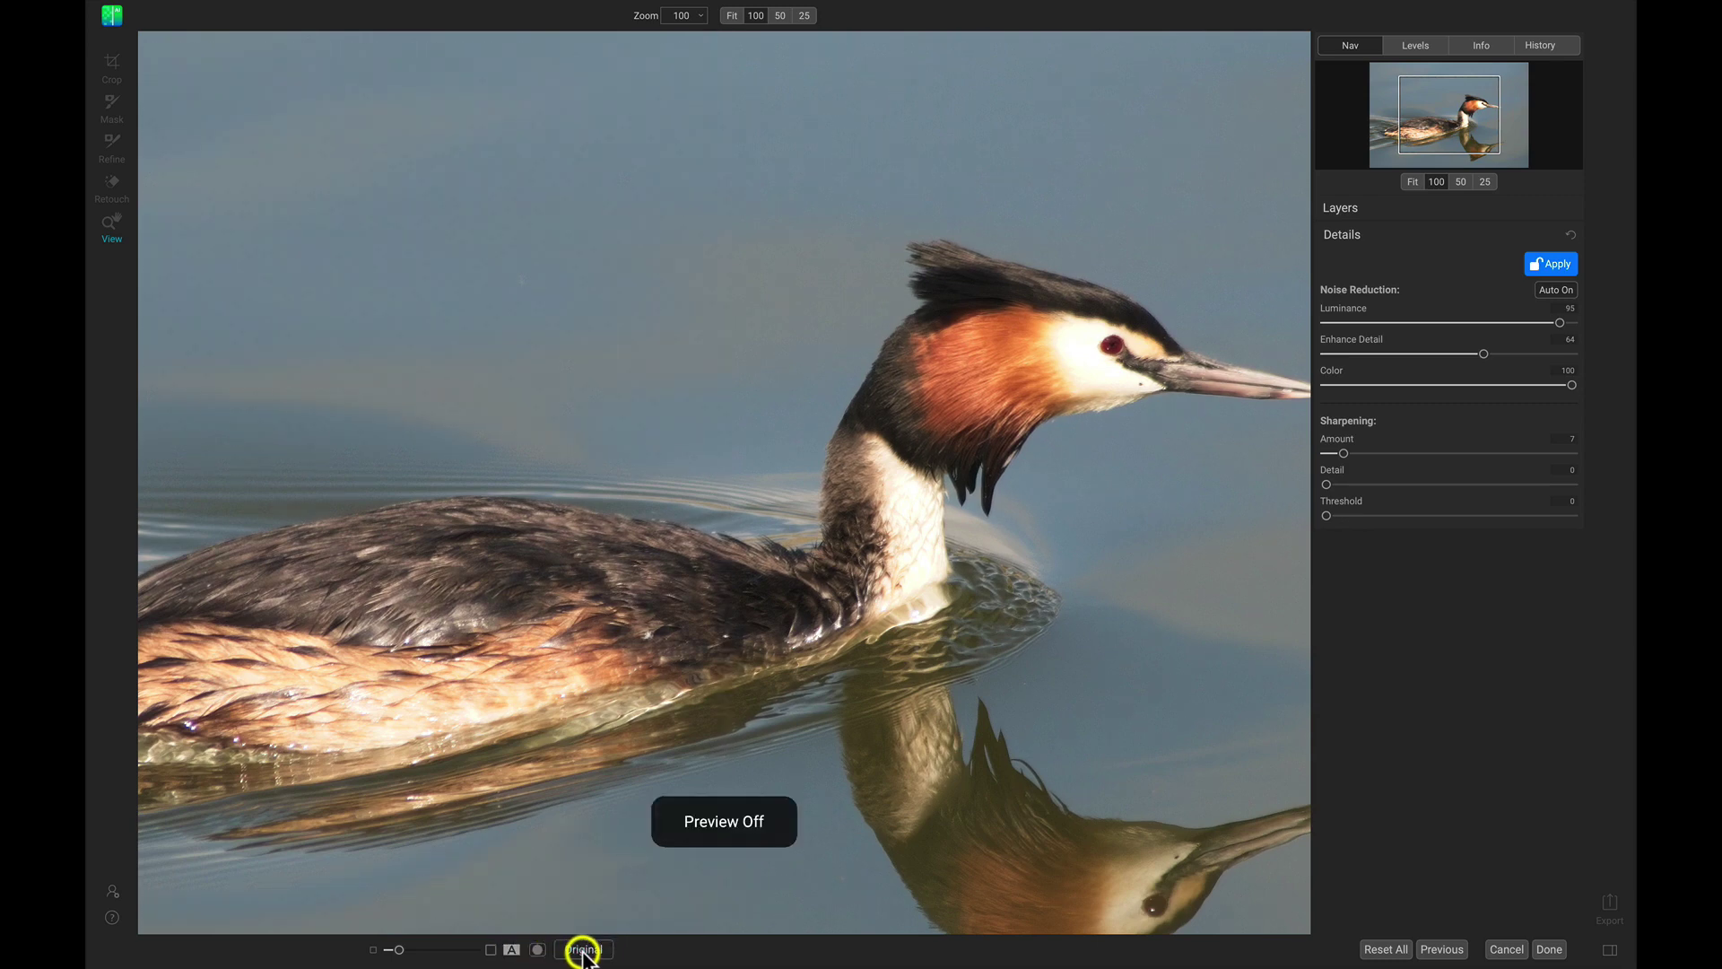
left_click(583, 948)
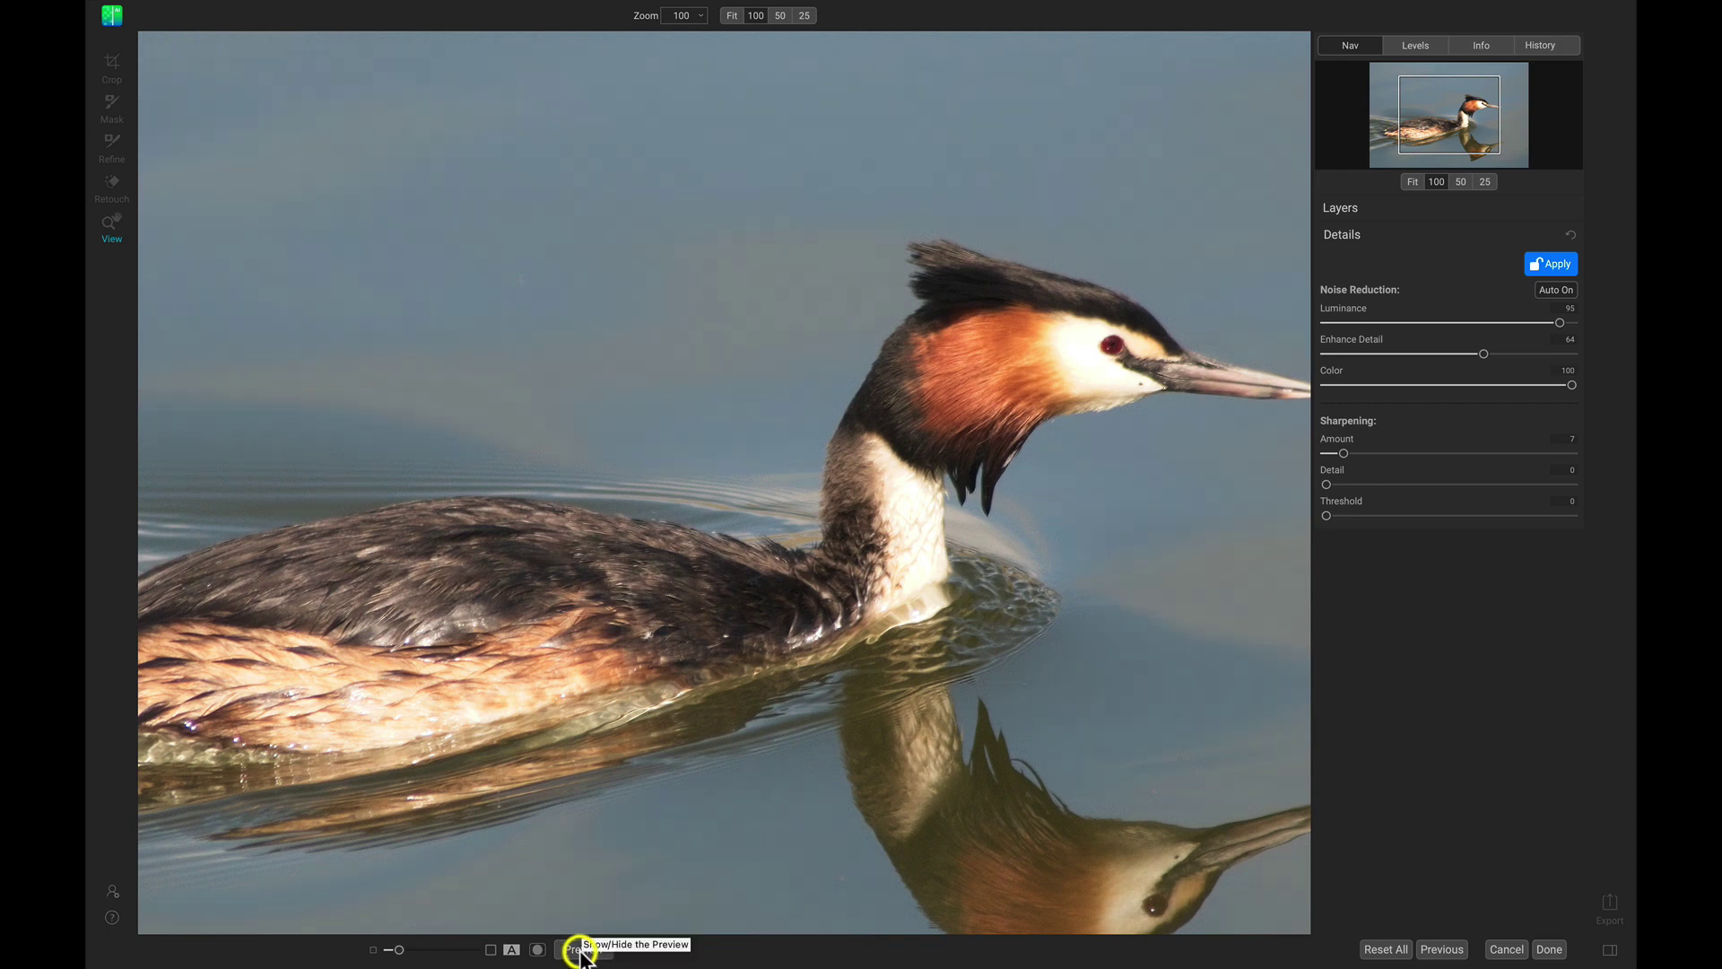
left_click(582, 949)
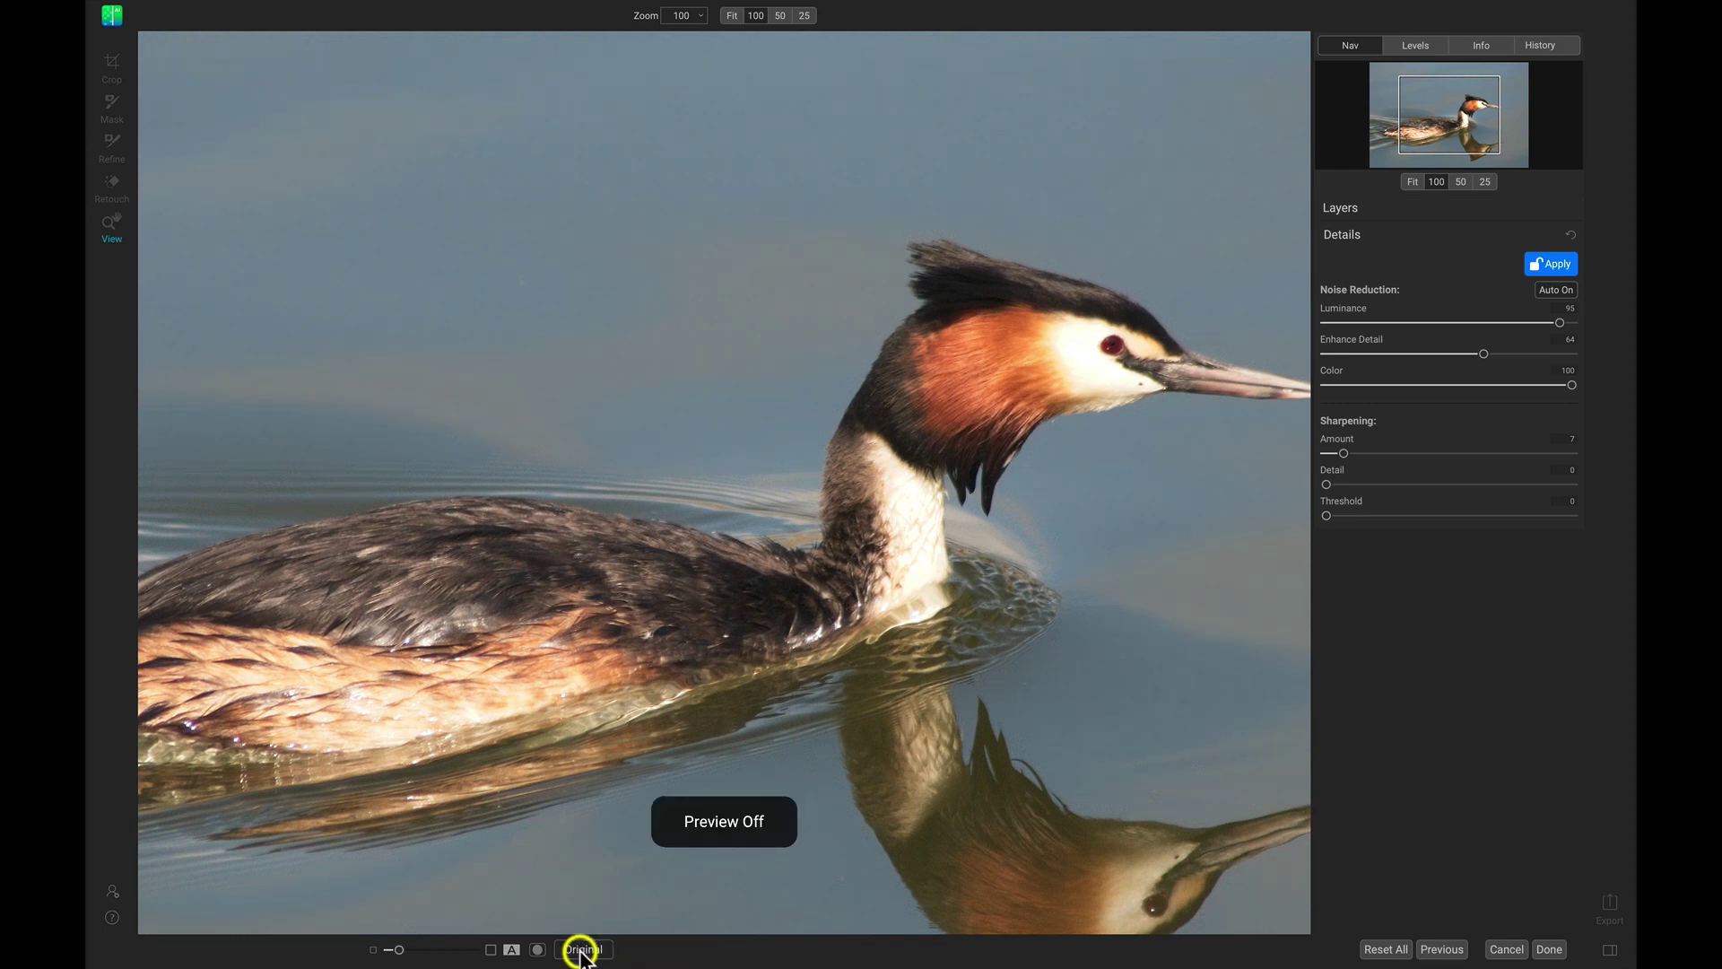
left_click(581, 950)
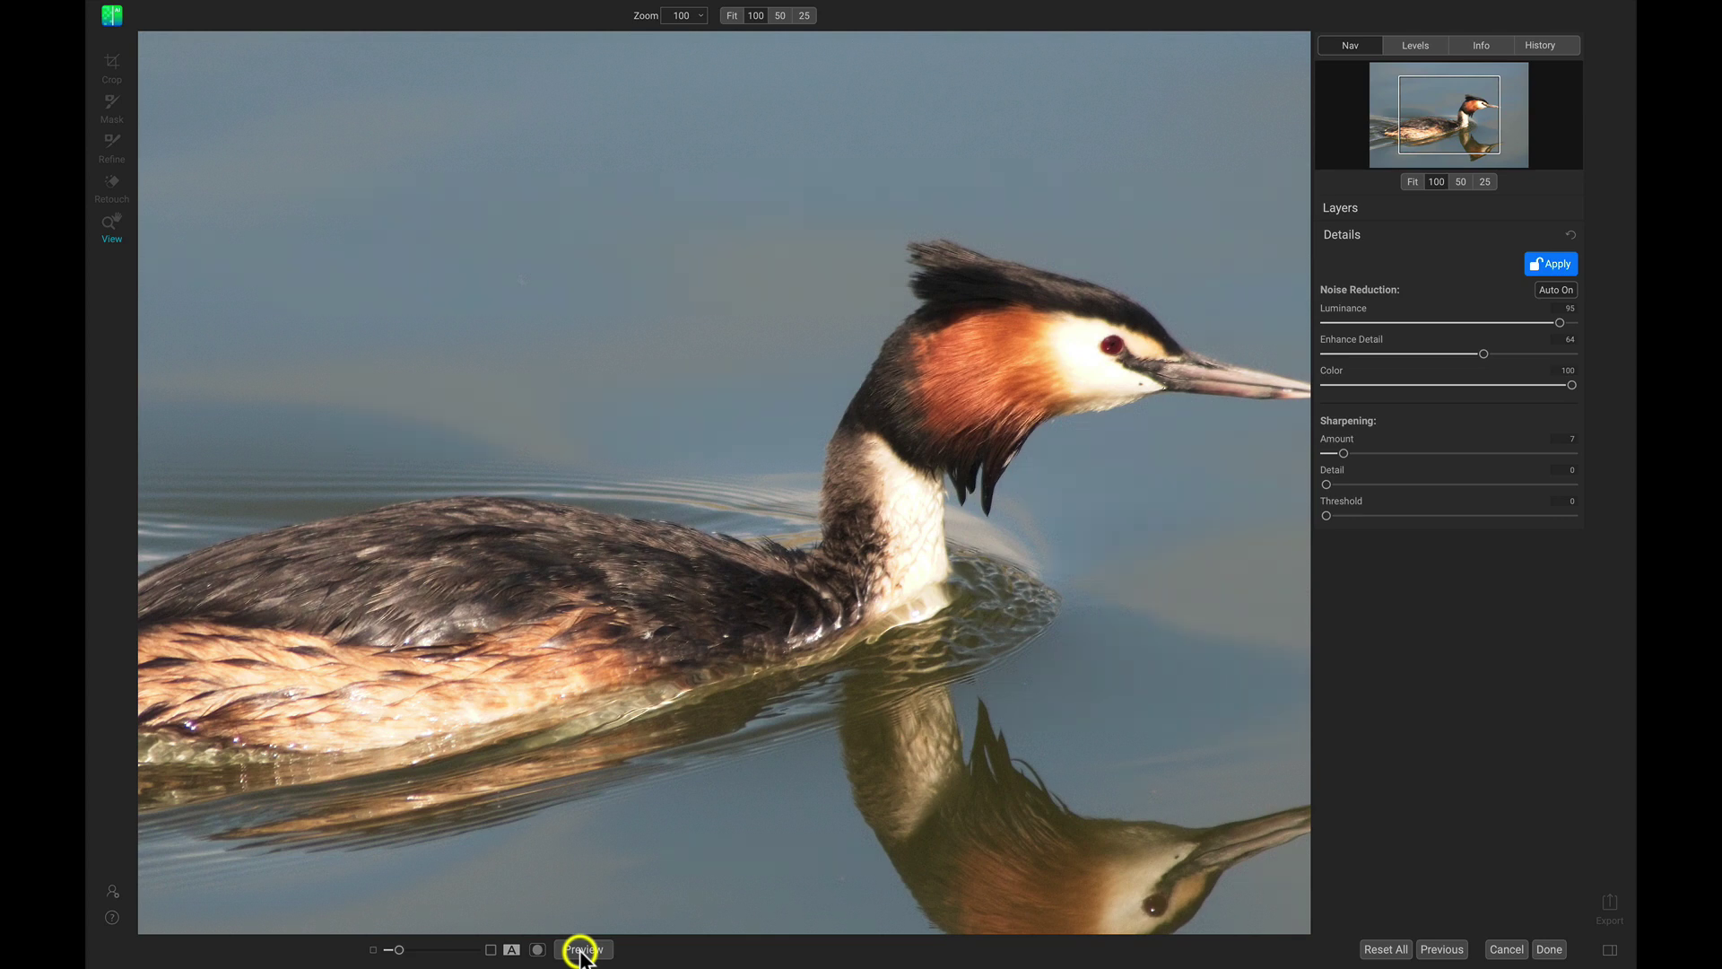
left_click(512, 949)
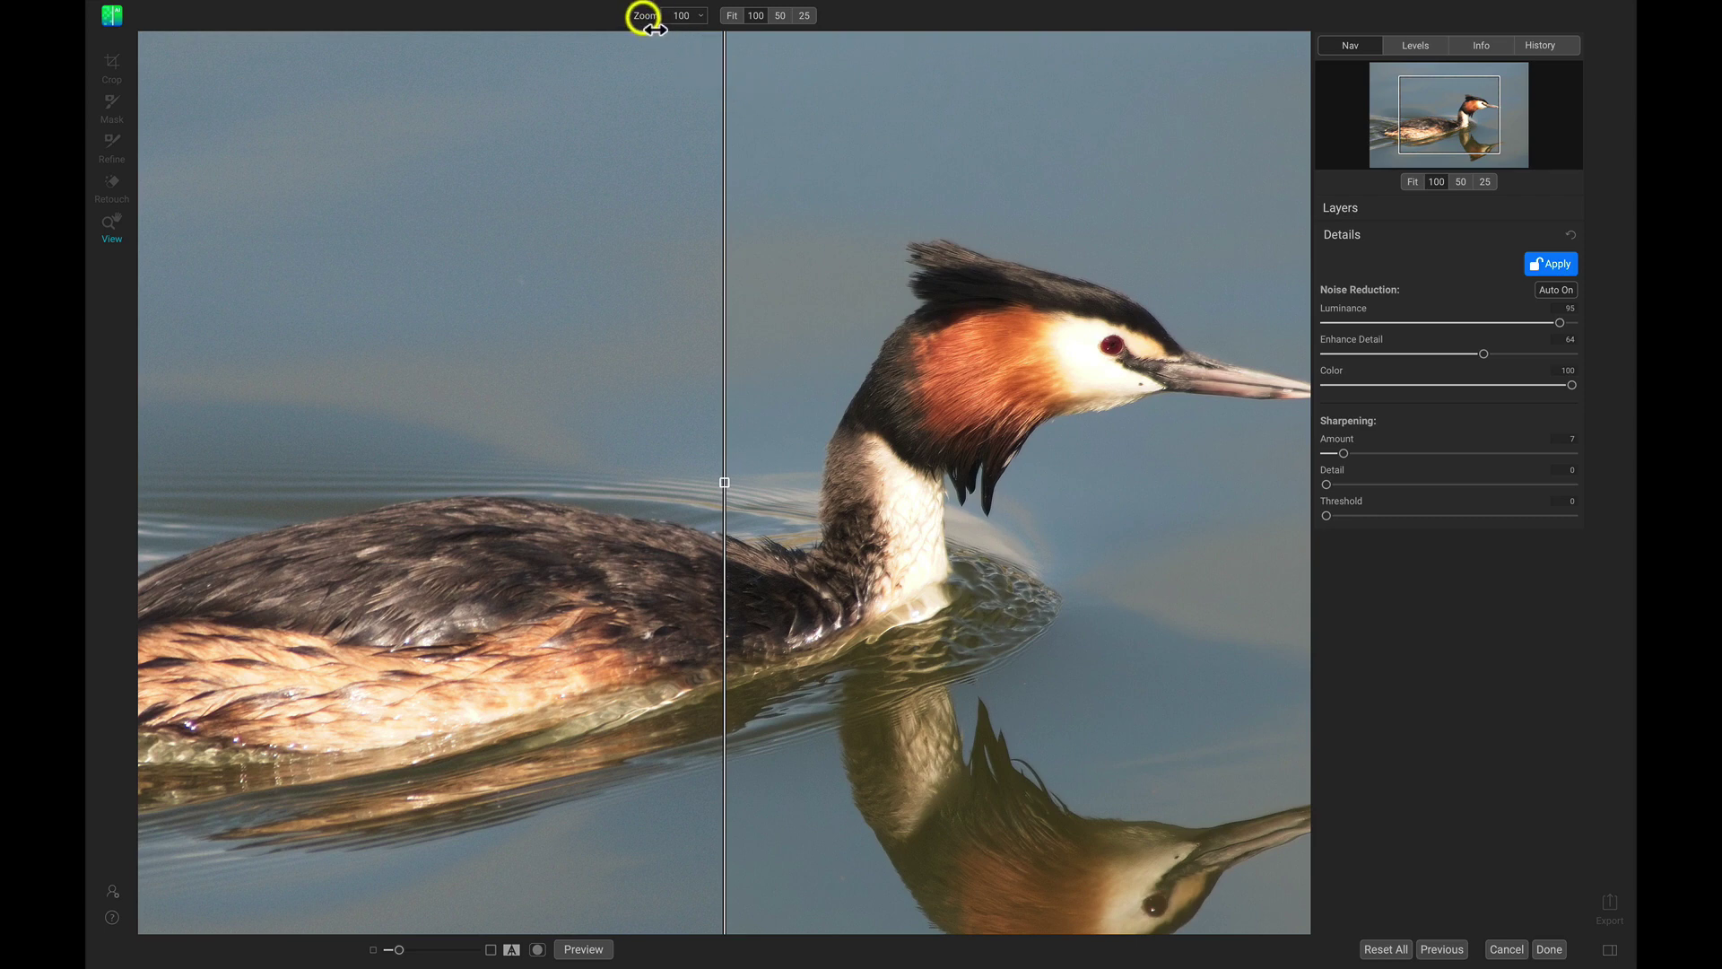
- Fit the grebe in view, zoom to 100% on its head, pan, and show the Levels histogram
key("ctrl+minus")
left_click_drag(635, 20, 665, 25)
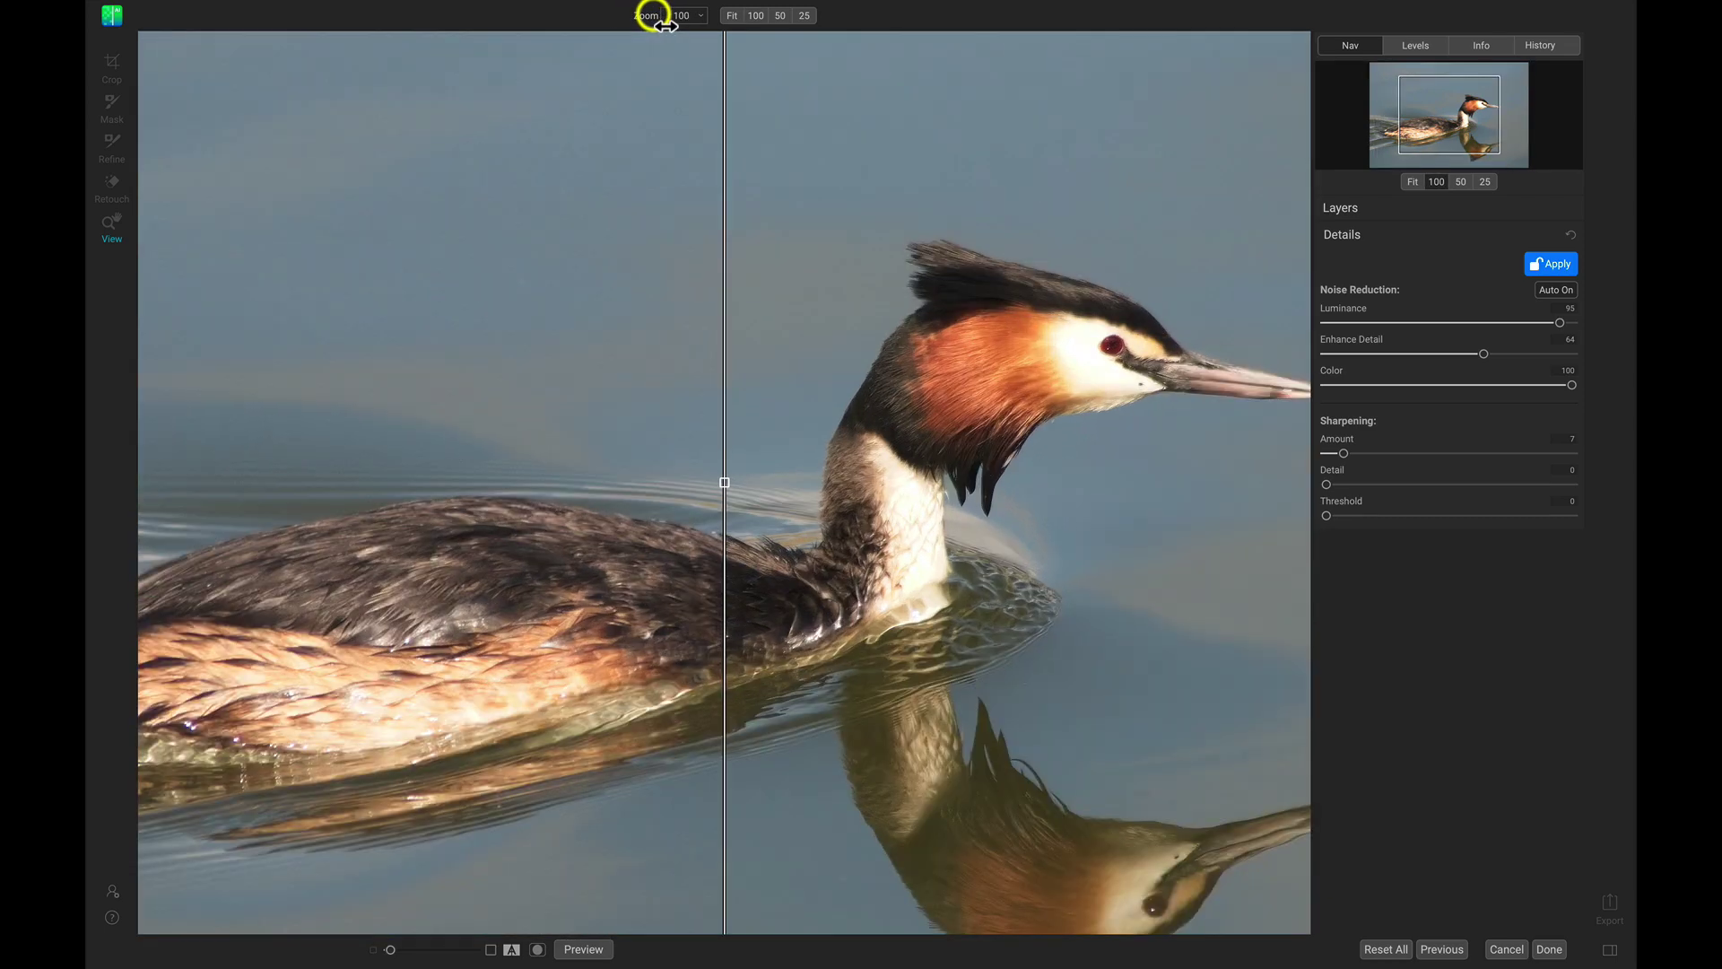
left_click(895, 310)
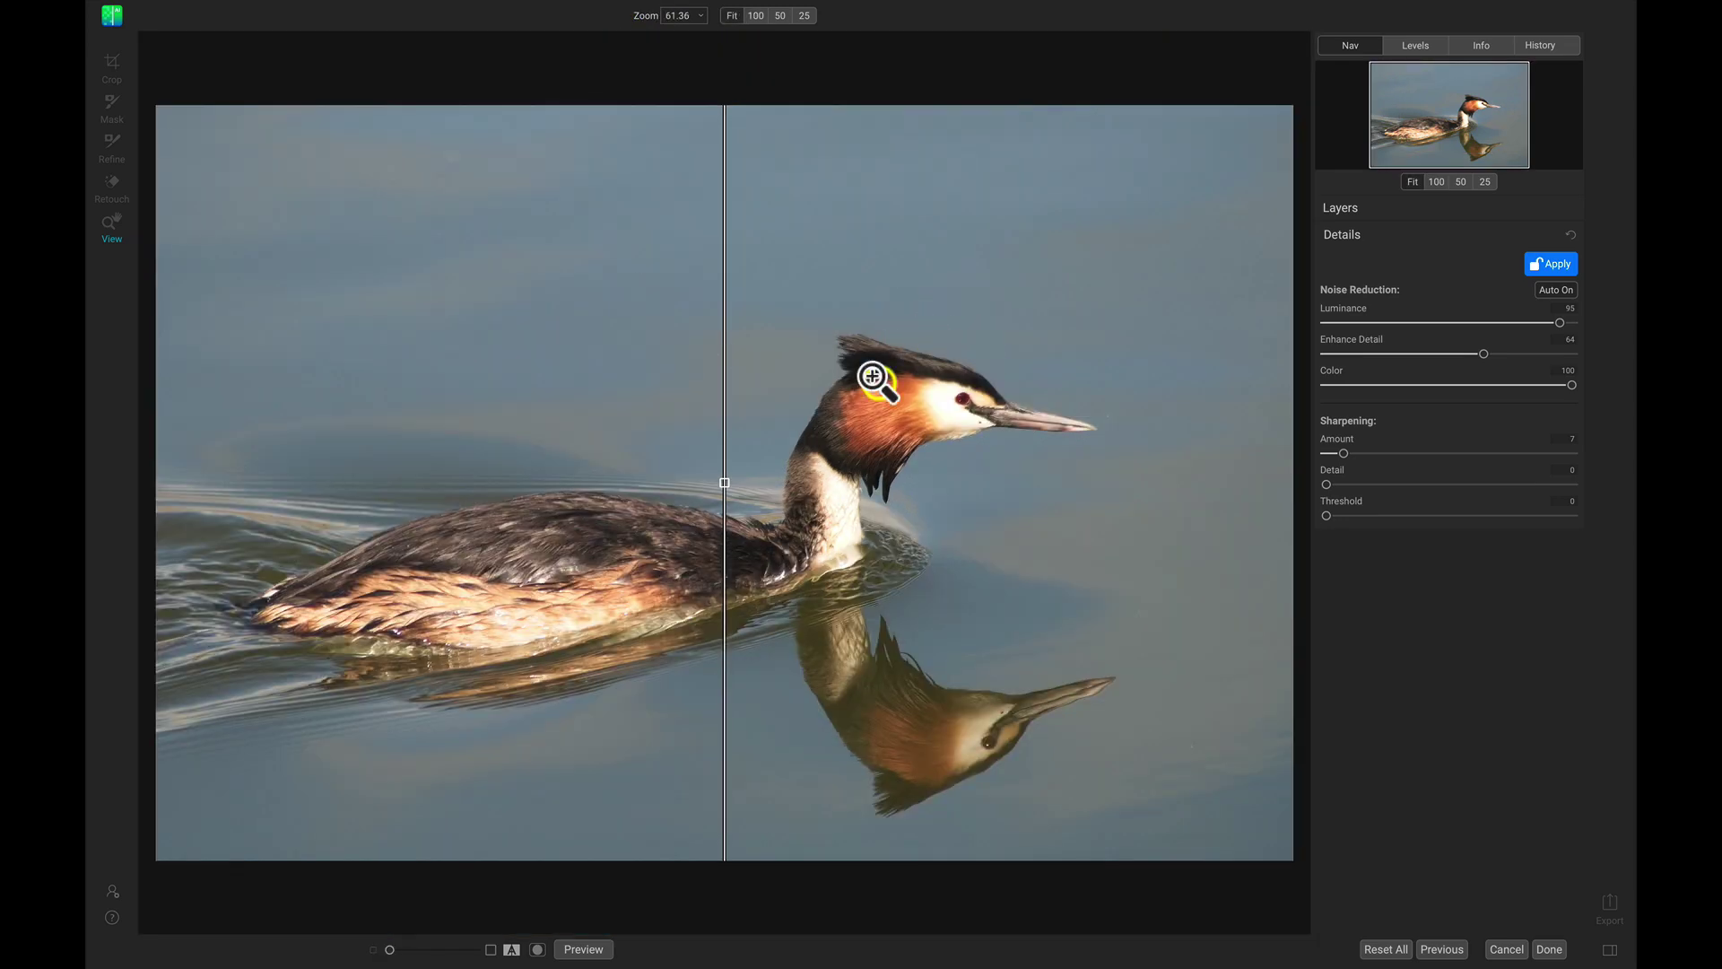
left_click(853, 417)
left_click(852, 384)
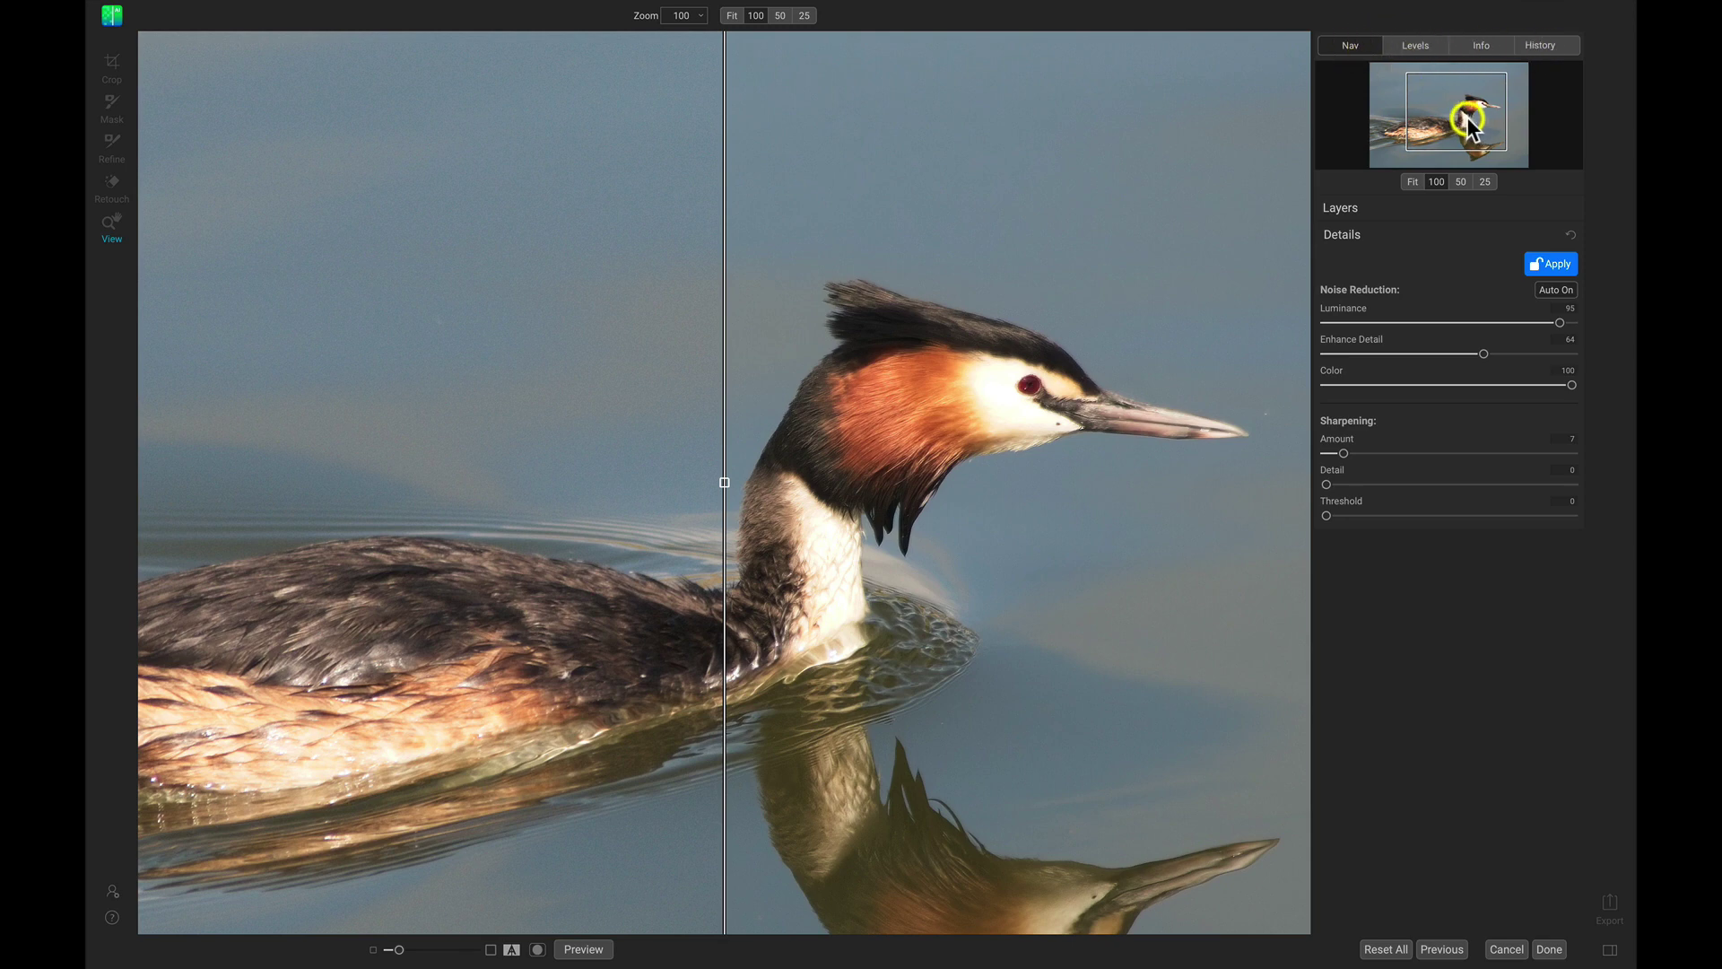
mouse_move(1467, 115)
left_mouse_down()
mouse_move(1447, 112)
mouse_move(1463, 114)
left_mouse_up()
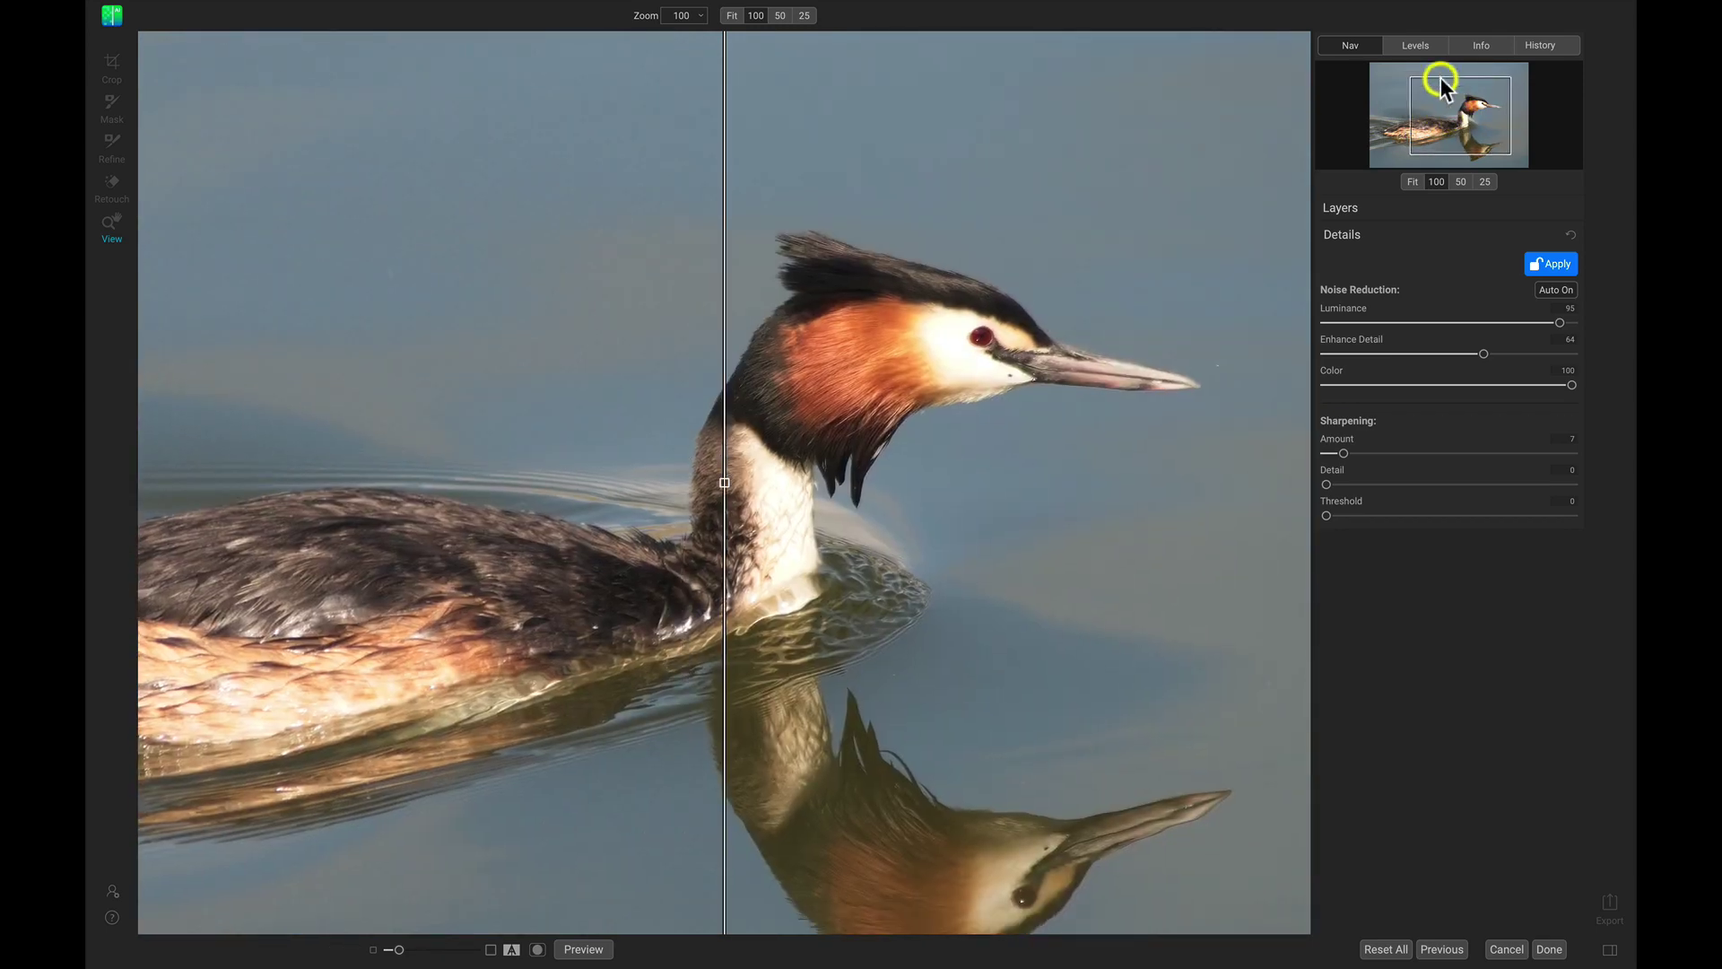
left_click(1424, 44)
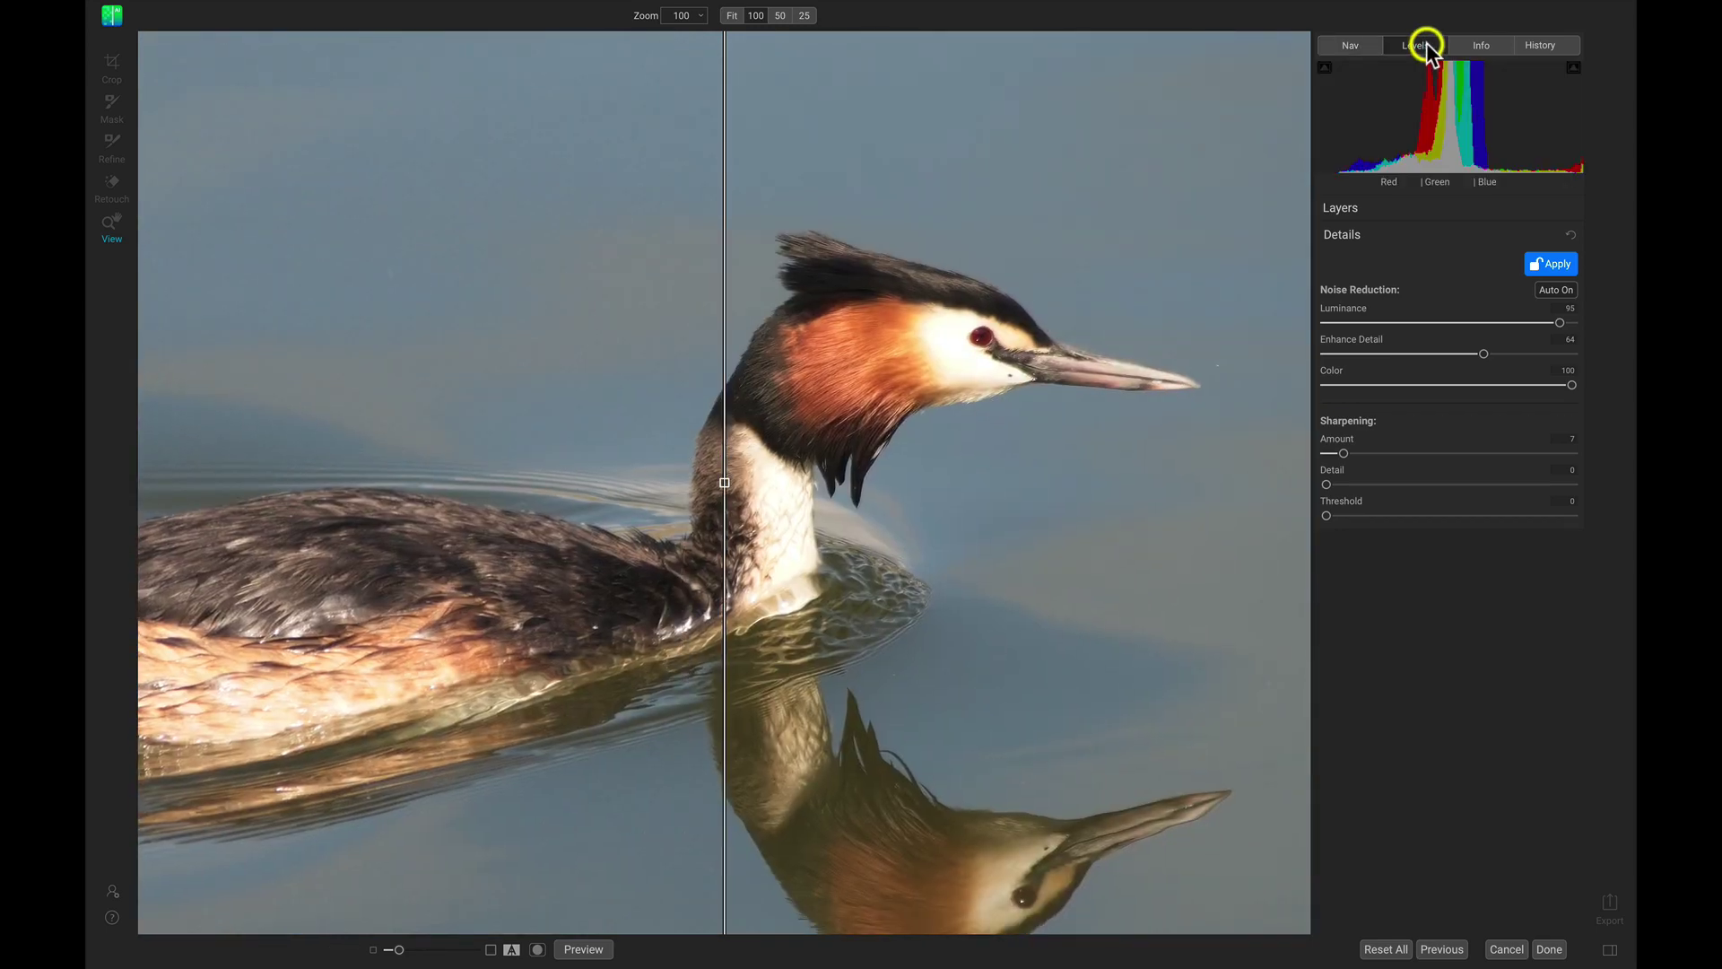
- Check the camera details and edit history, then pan the Nav thumbnail onto the grebe's head
left_click(1469, 45)
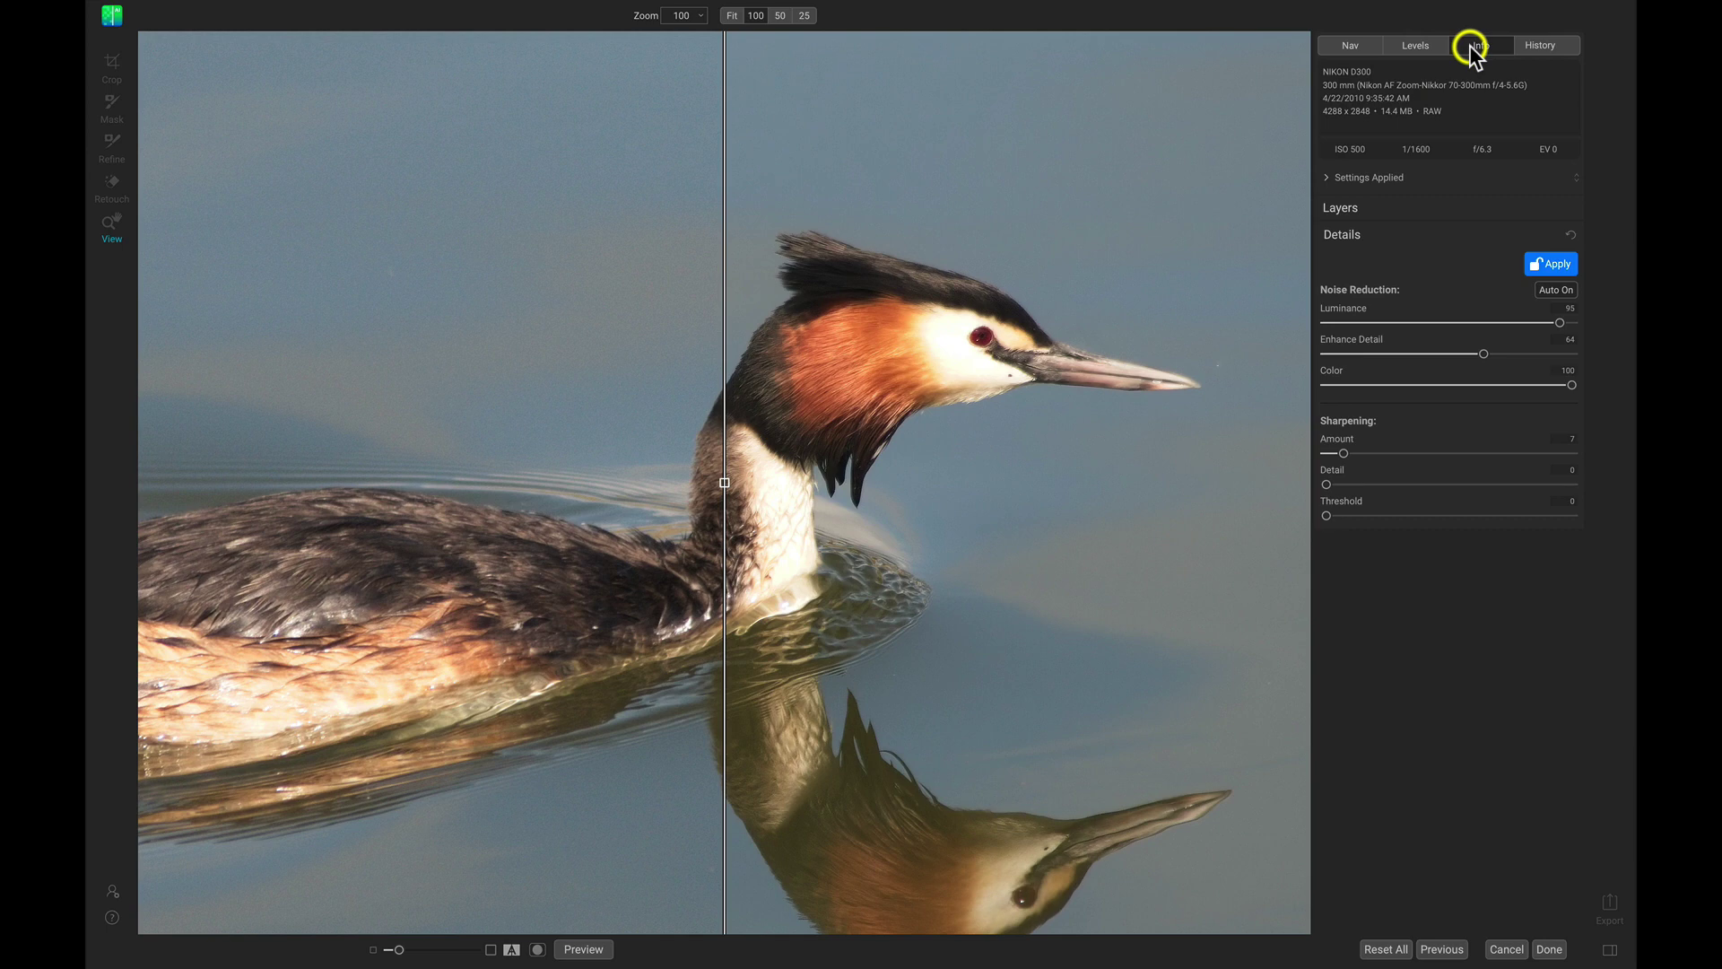
left_click(1538, 49)
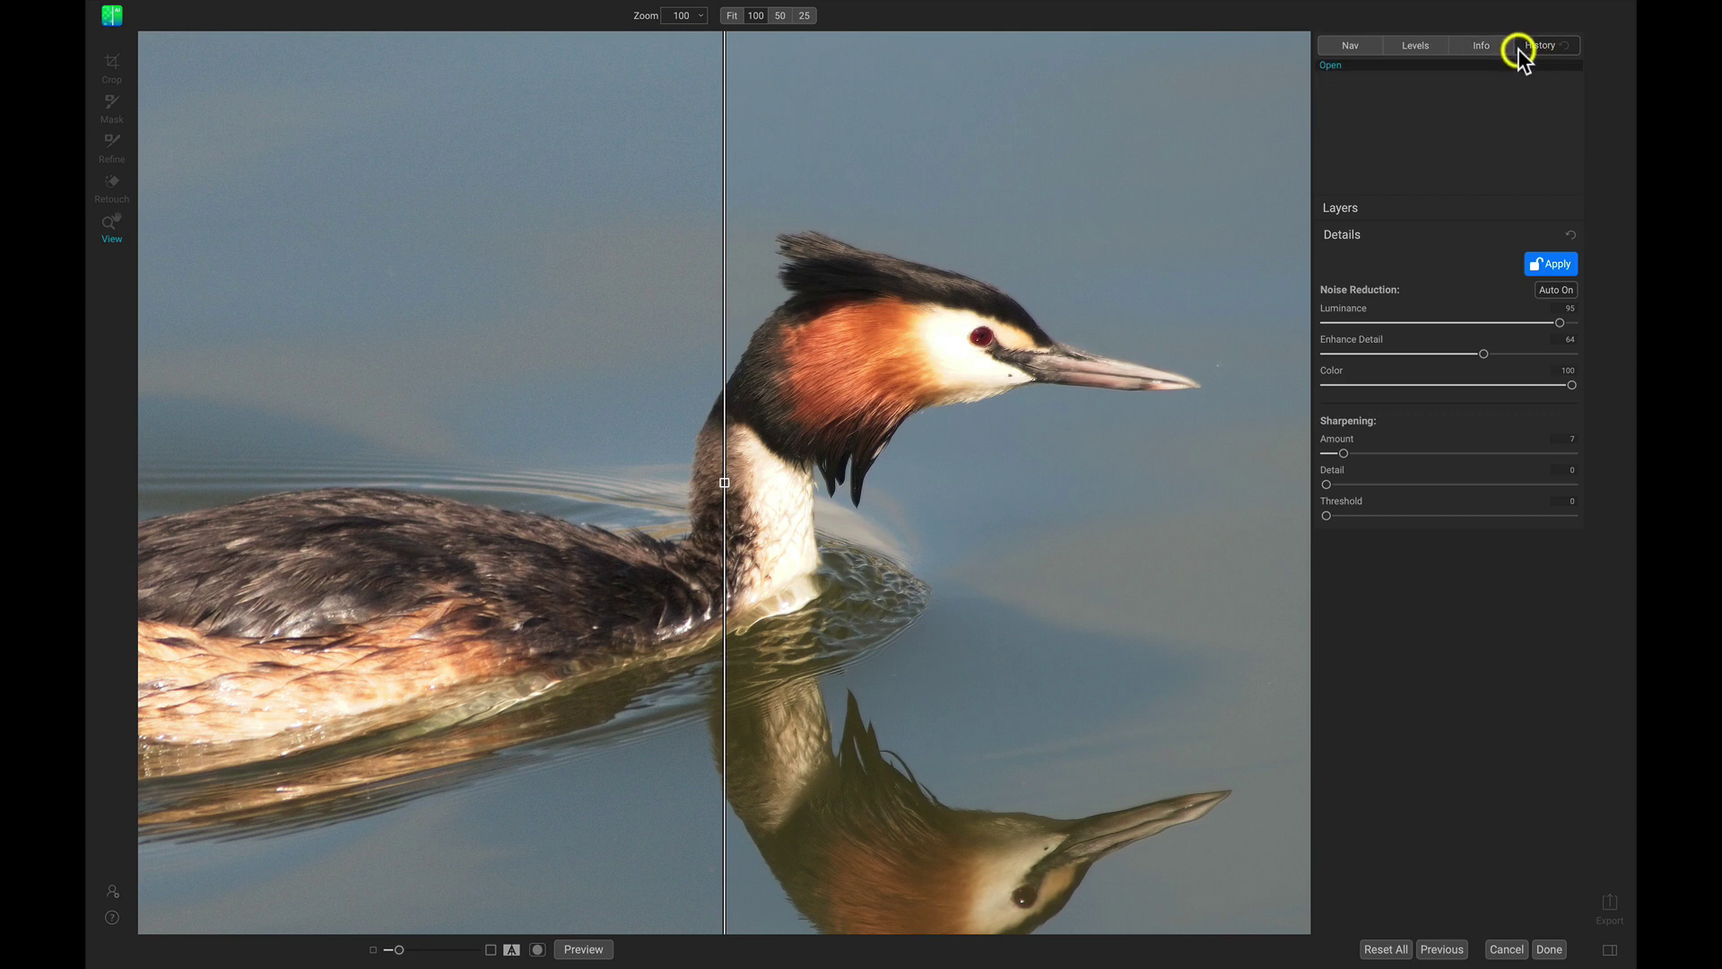
left_click(1354, 46)
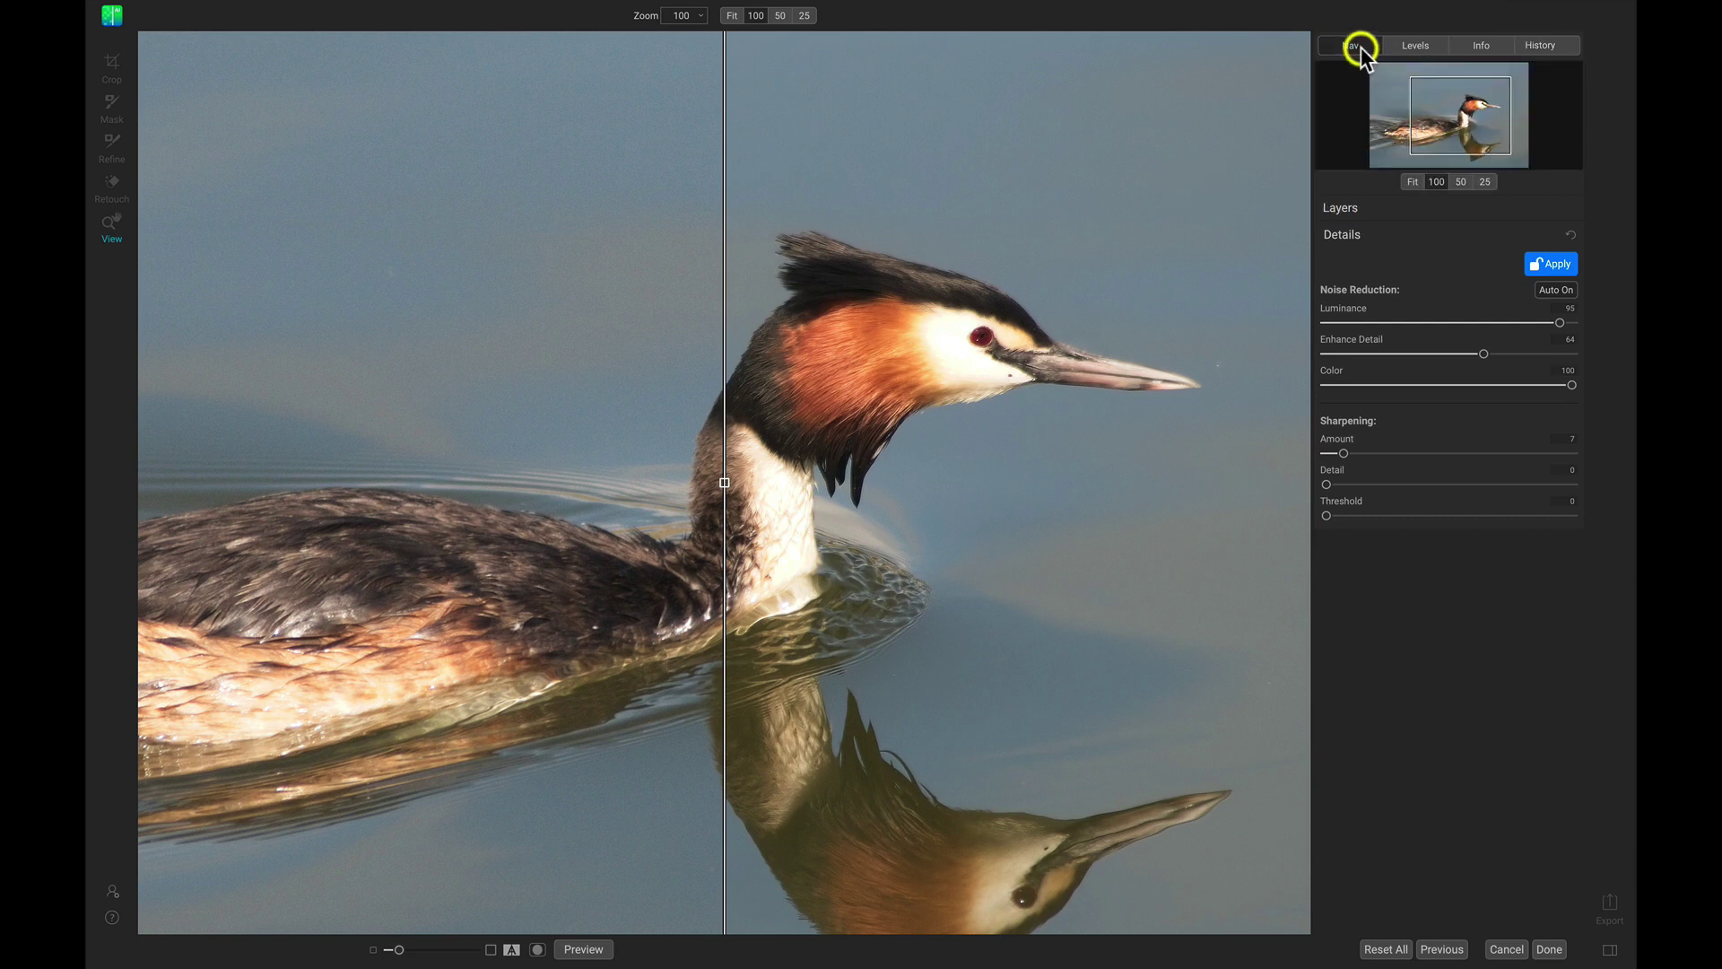
left_click(1453, 115)
left_click_drag(1454, 119, 1456, 122)
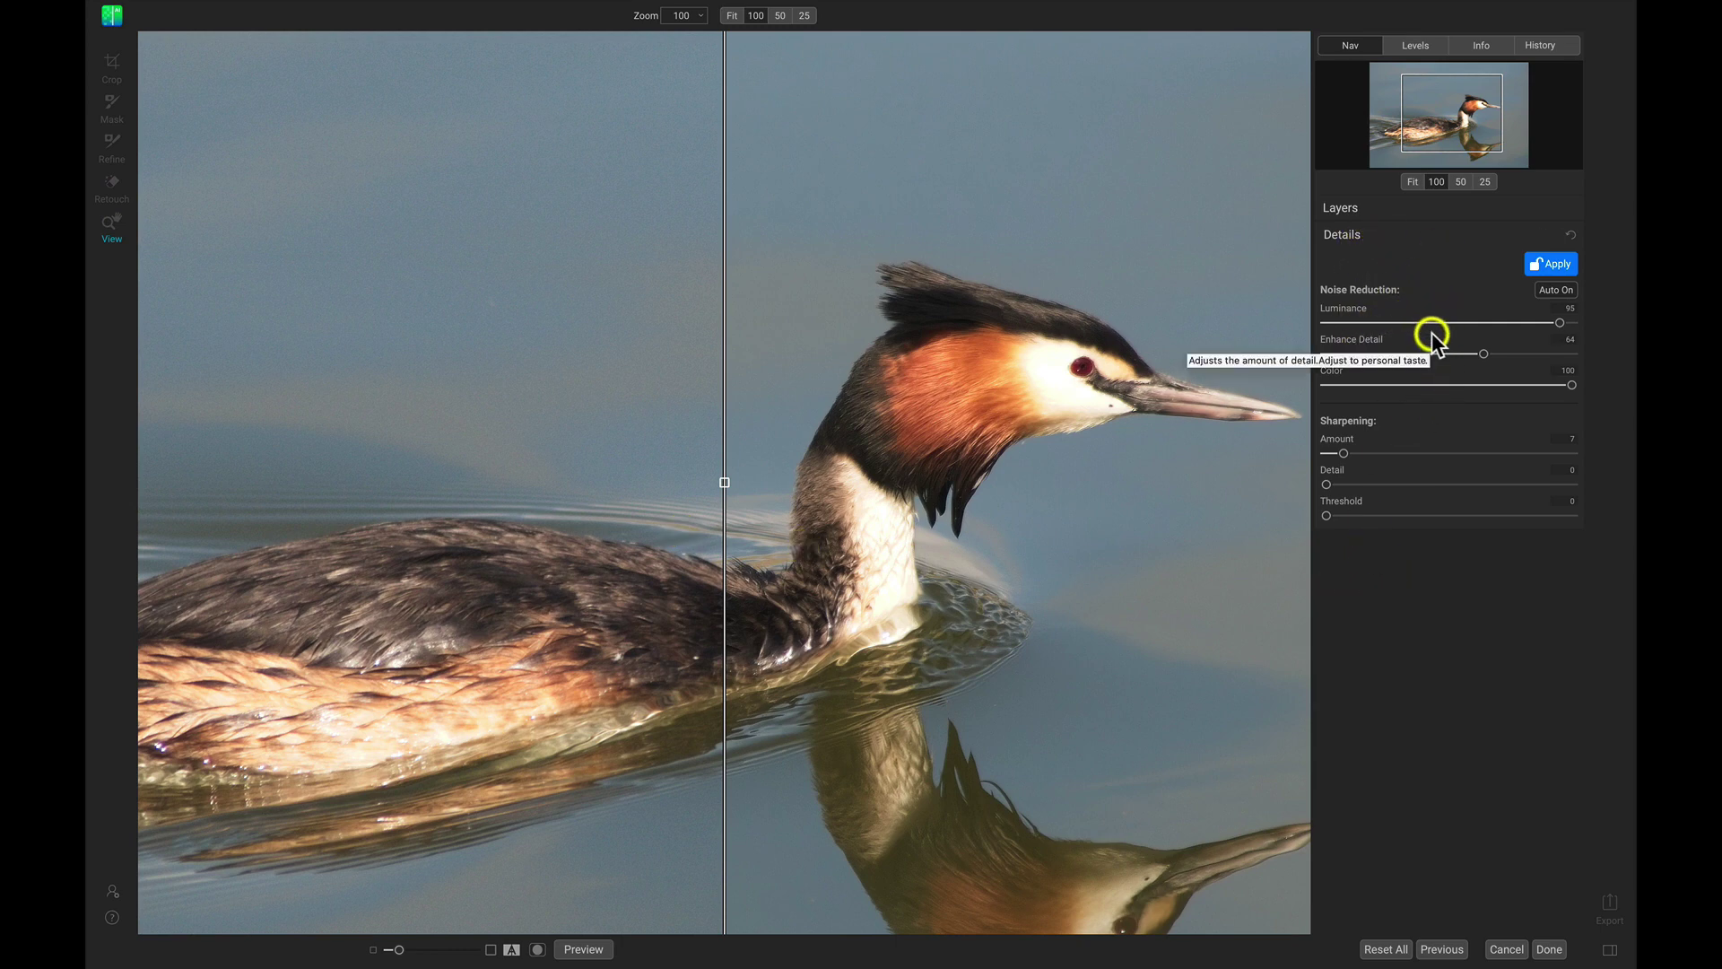
- Set Luminance noise reduction to 100, raise sharpening Amount to 27, and apply both
left_click_drag(1563, 323, 1503, 359)
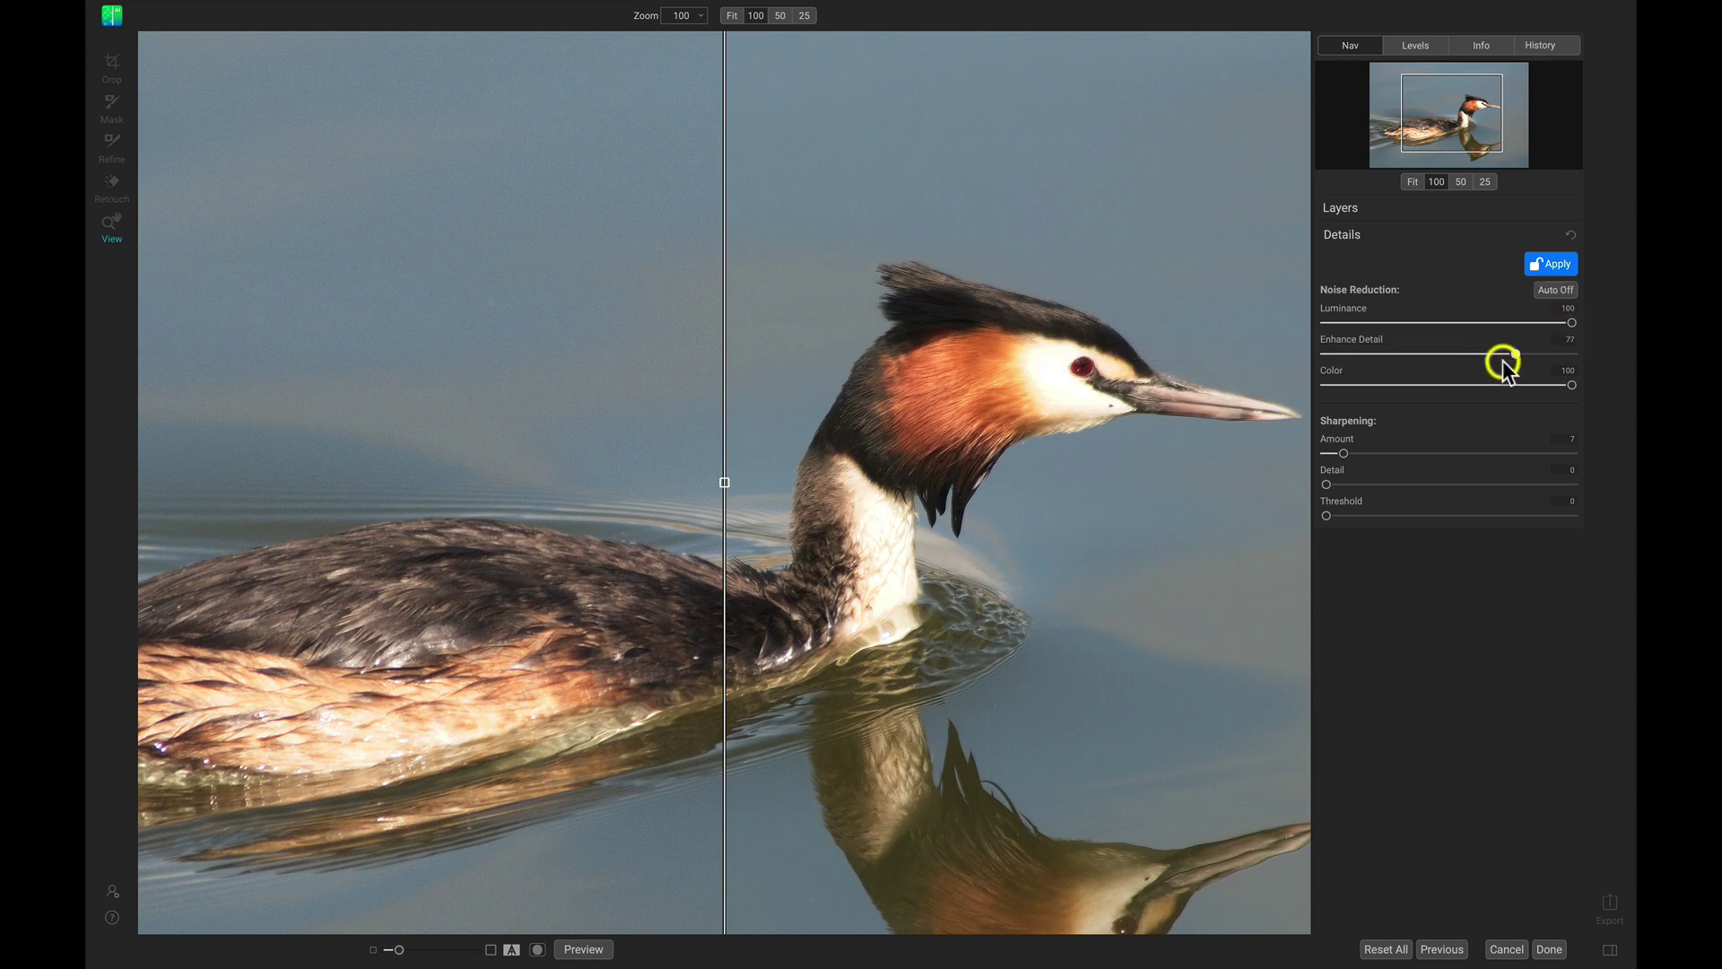
left_click_drag(1347, 445, 1390, 456)
left_click(1547, 266)
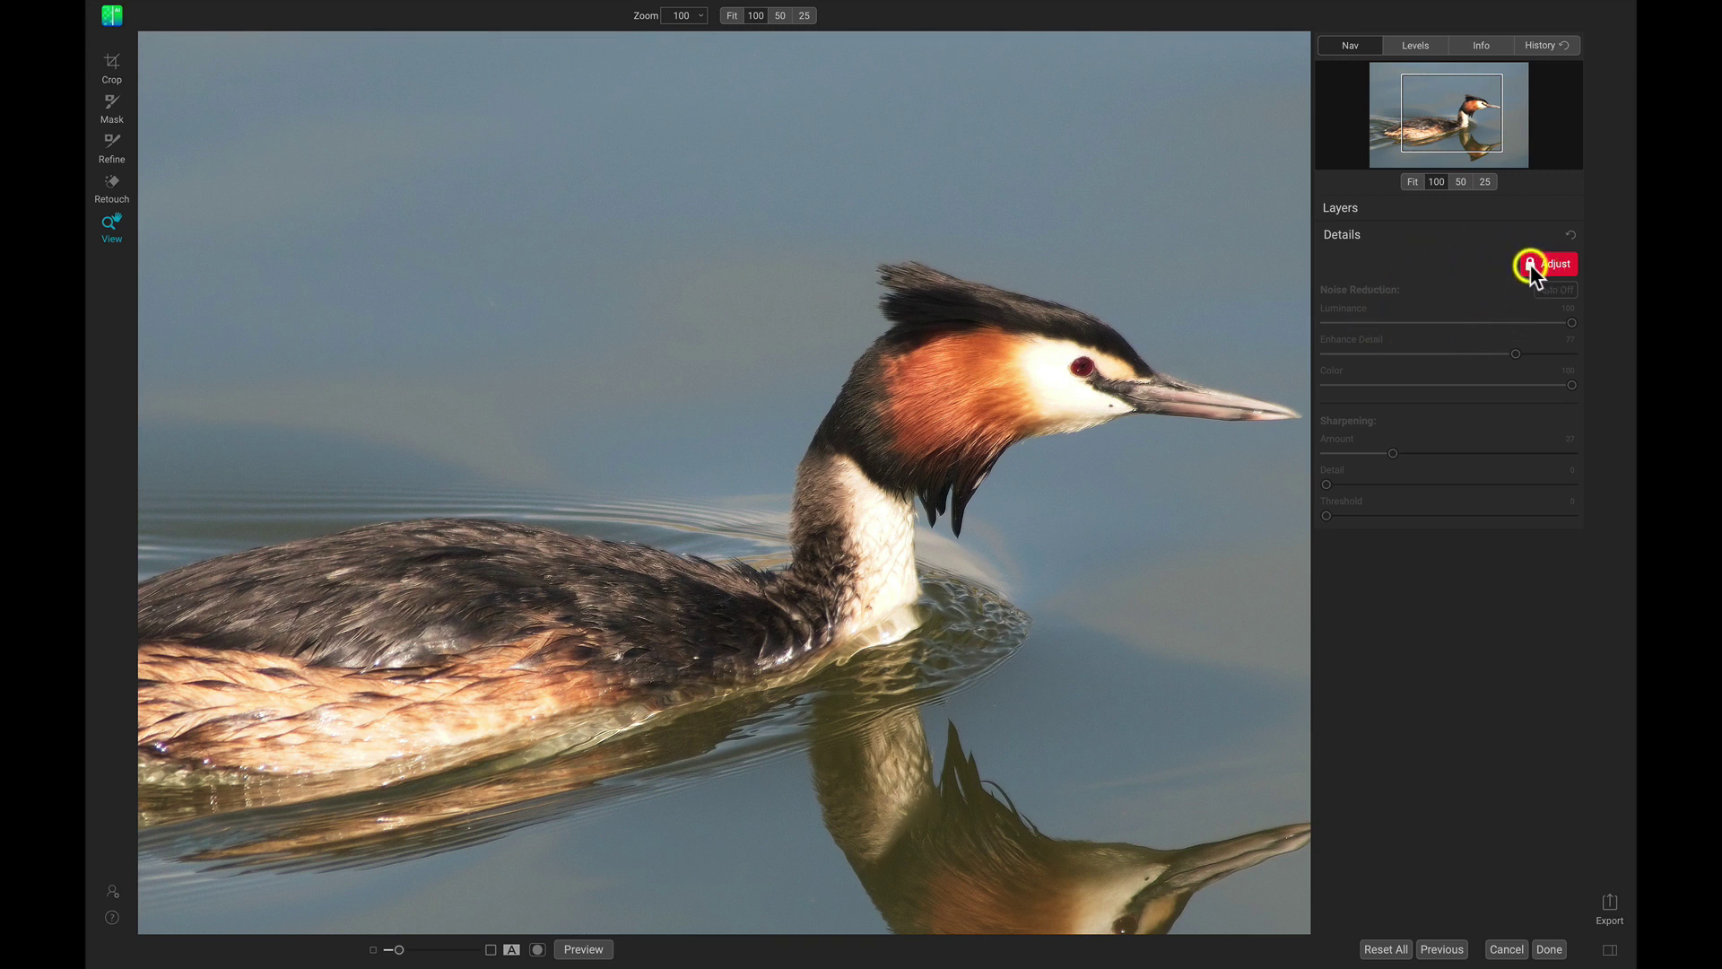
- Duplicate the untitled.nef layer, rename the copy 'Sharpen', then delete that copy
left_click(1550, 209)
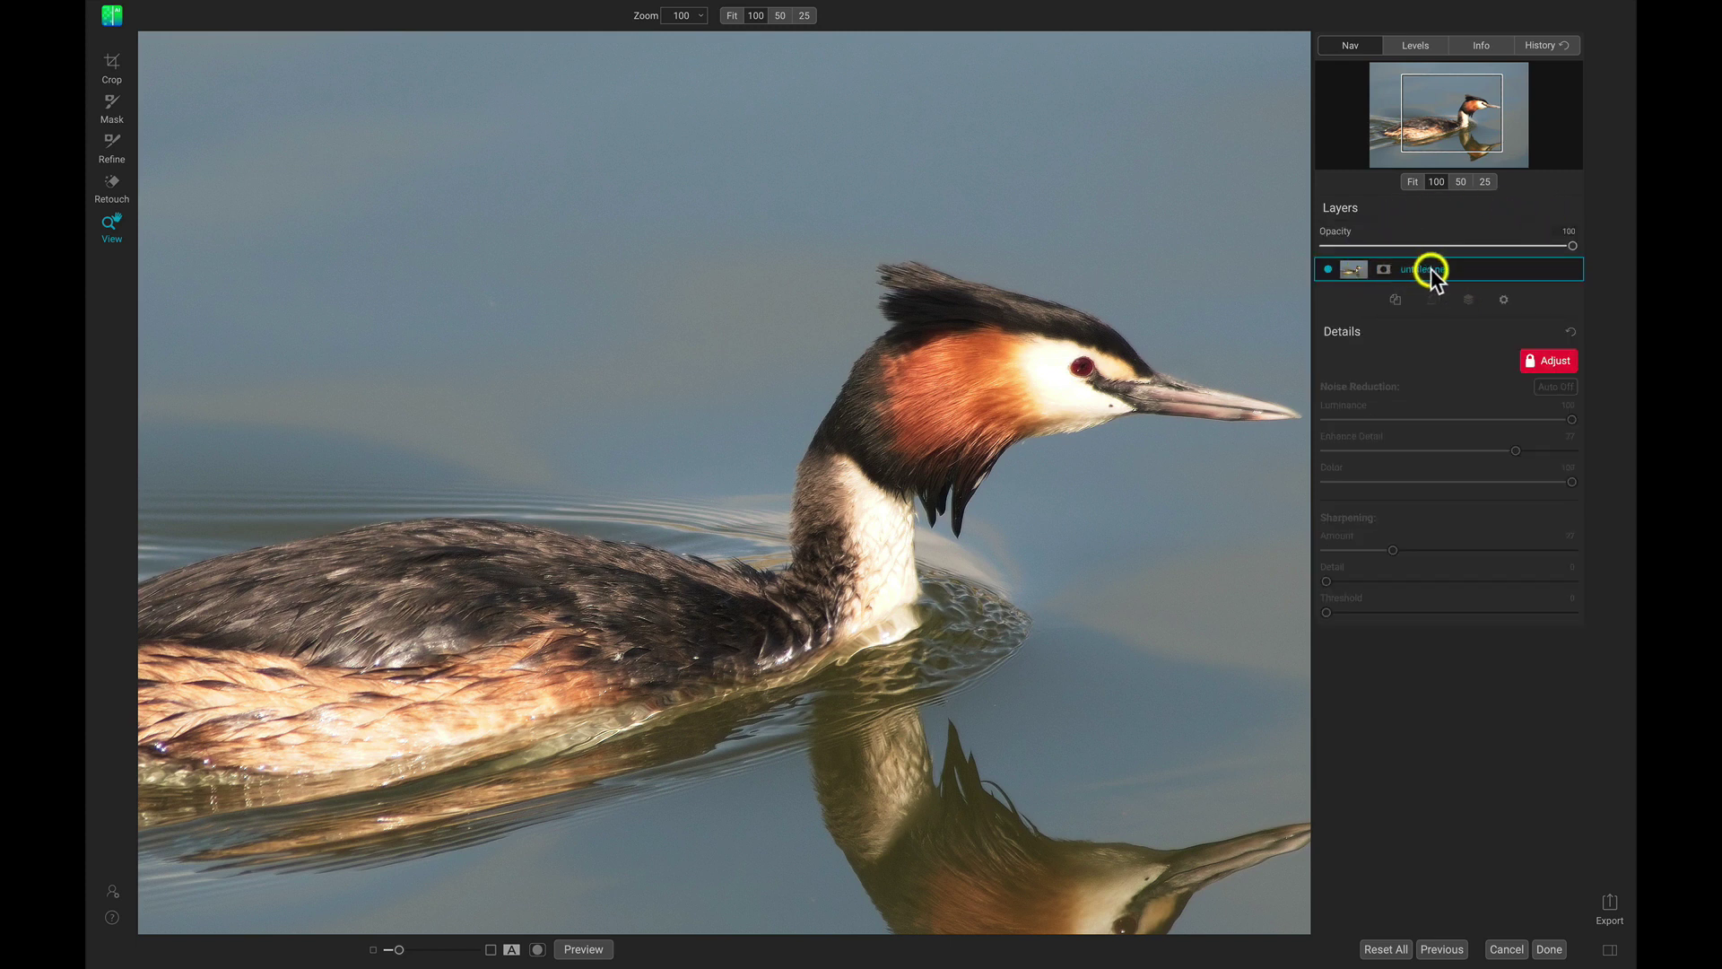
left_click(1395, 298)
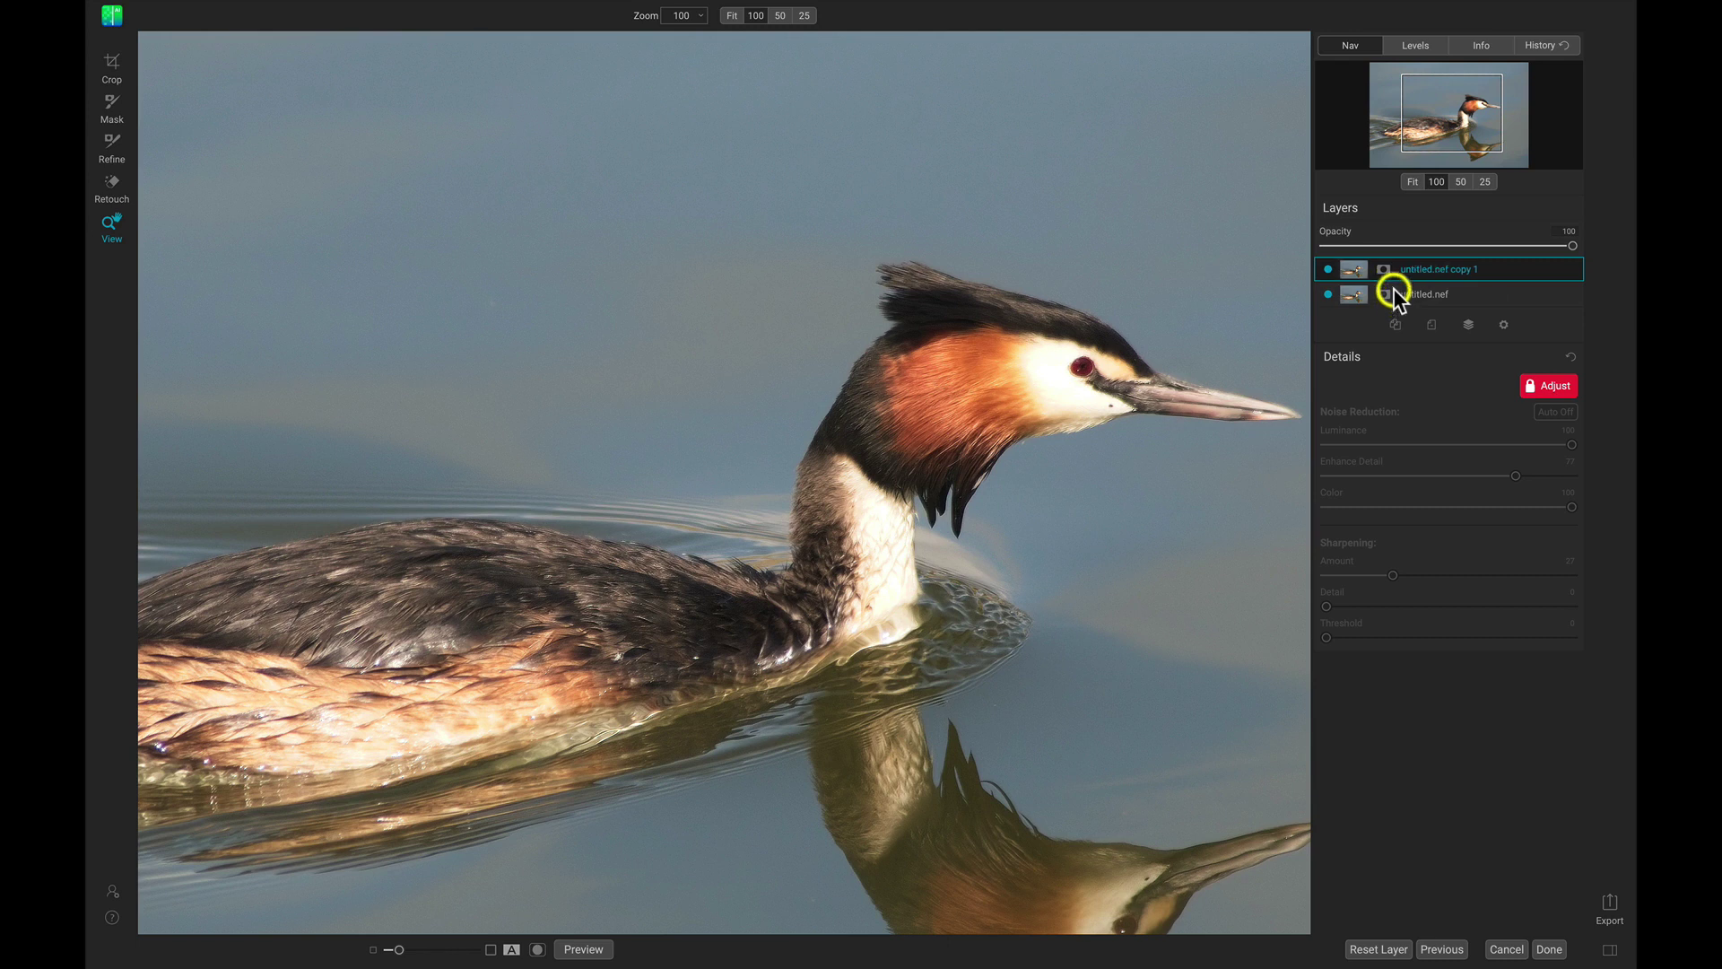
double_click(1438, 270)
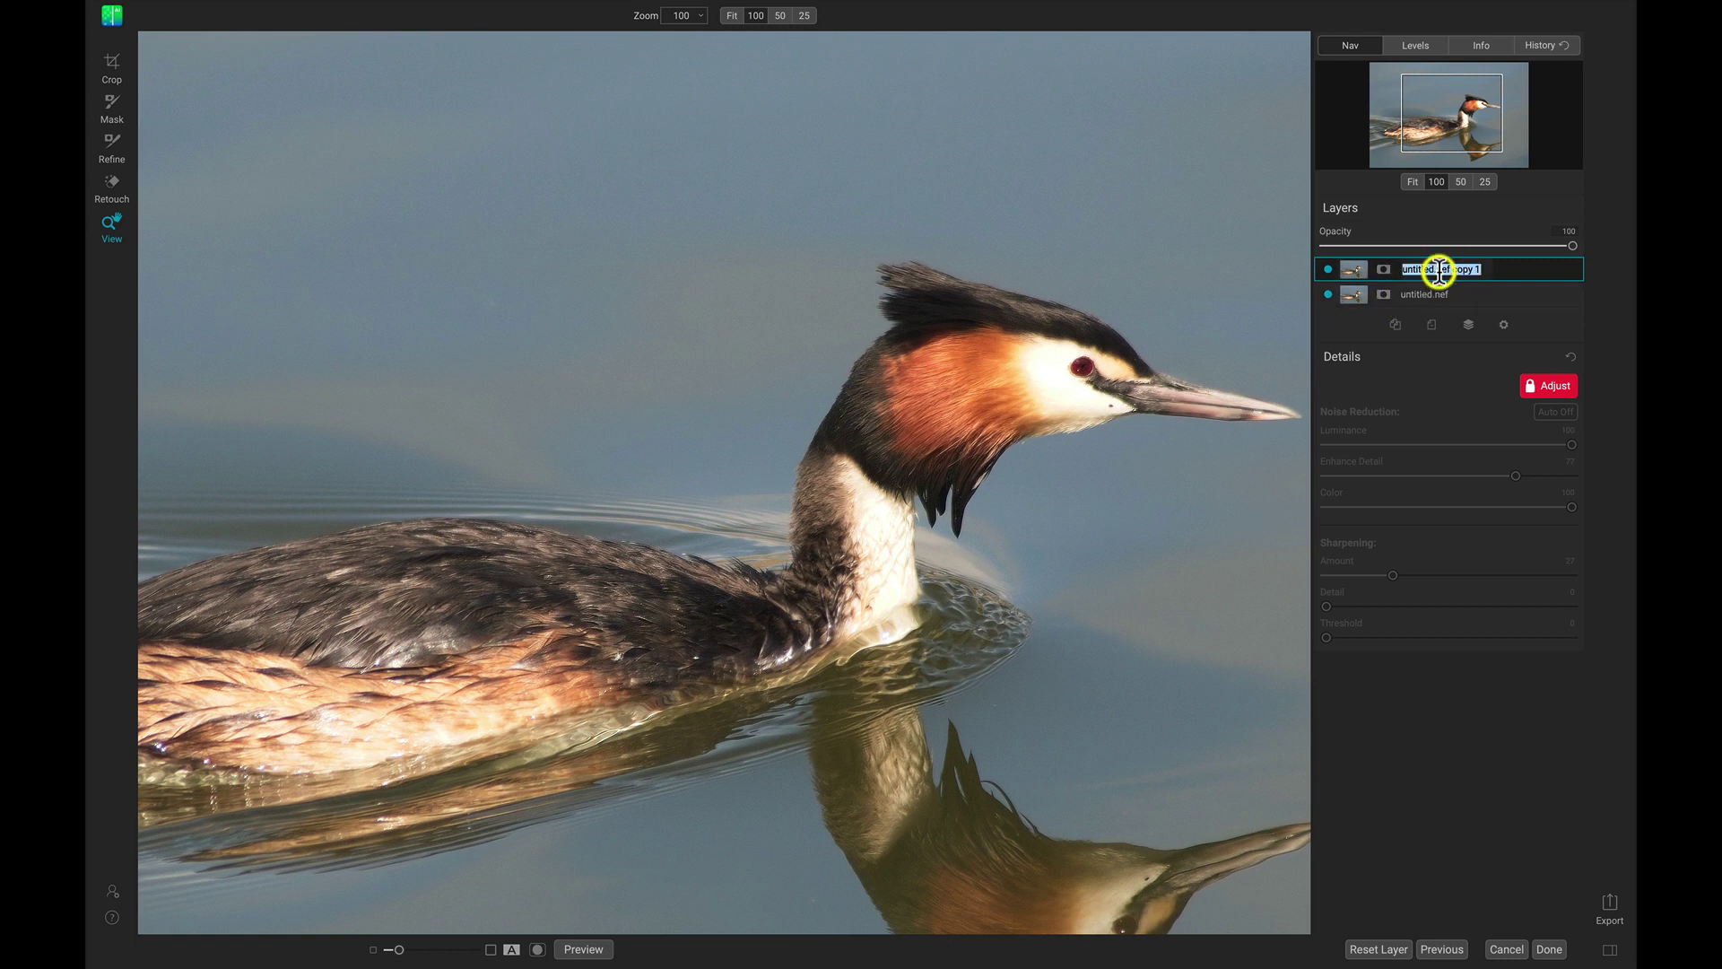
type("Sharpen")
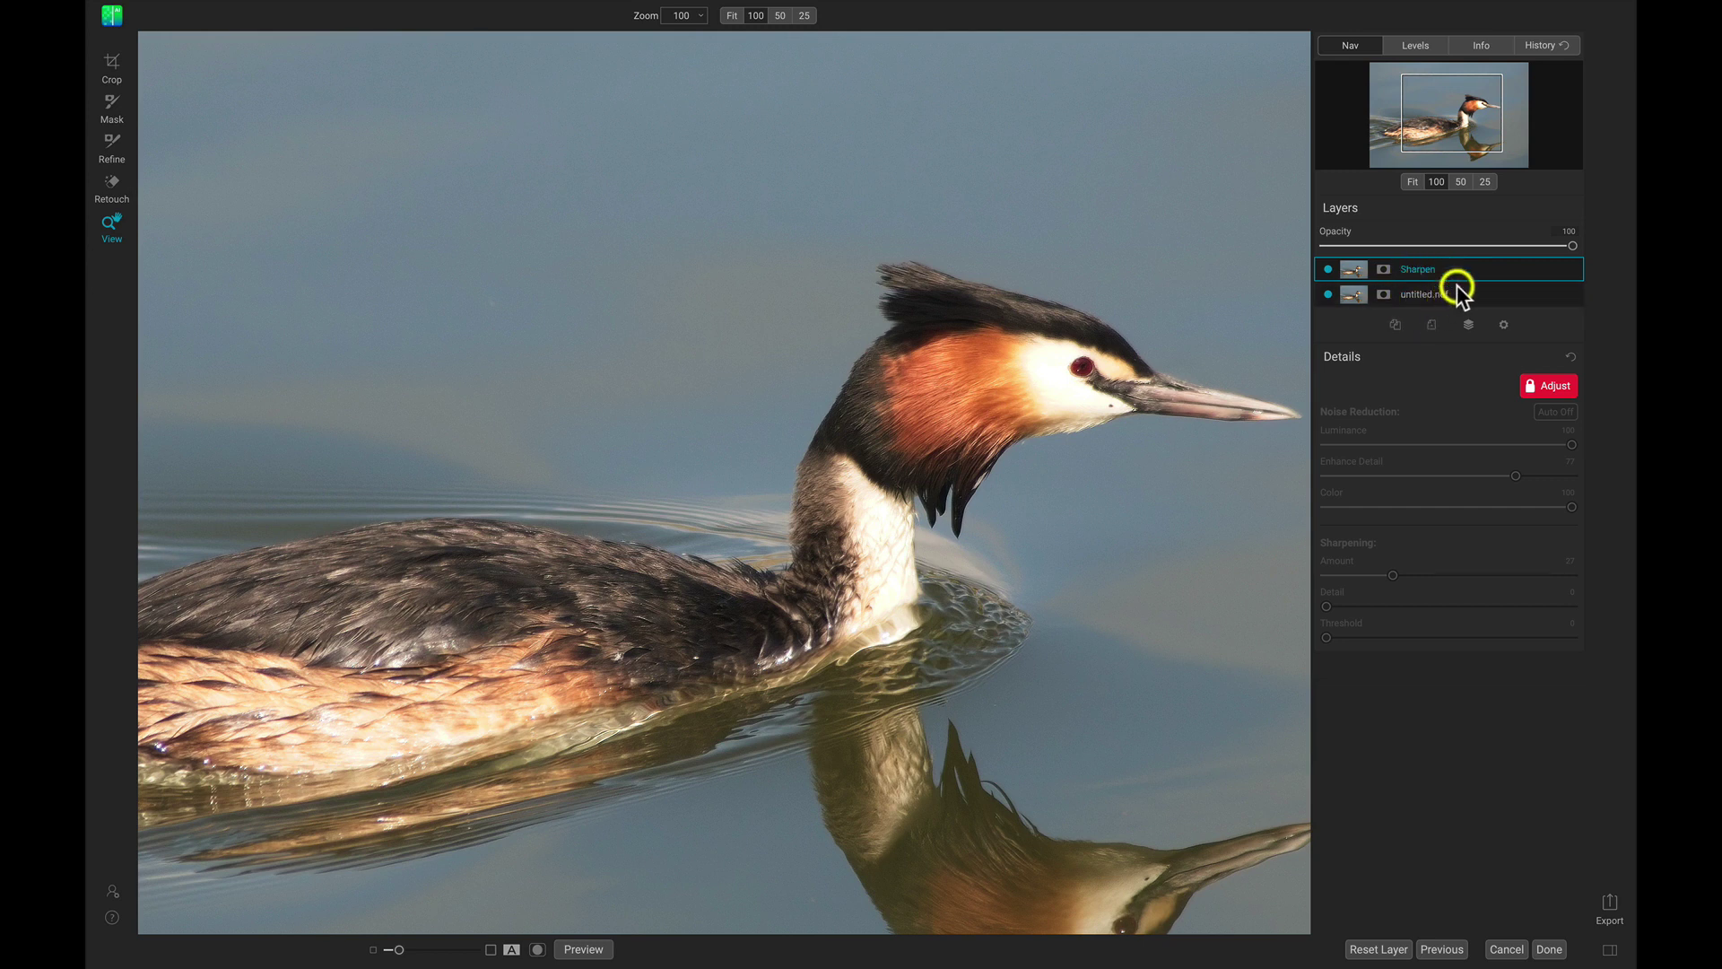
left_click(1431, 325)
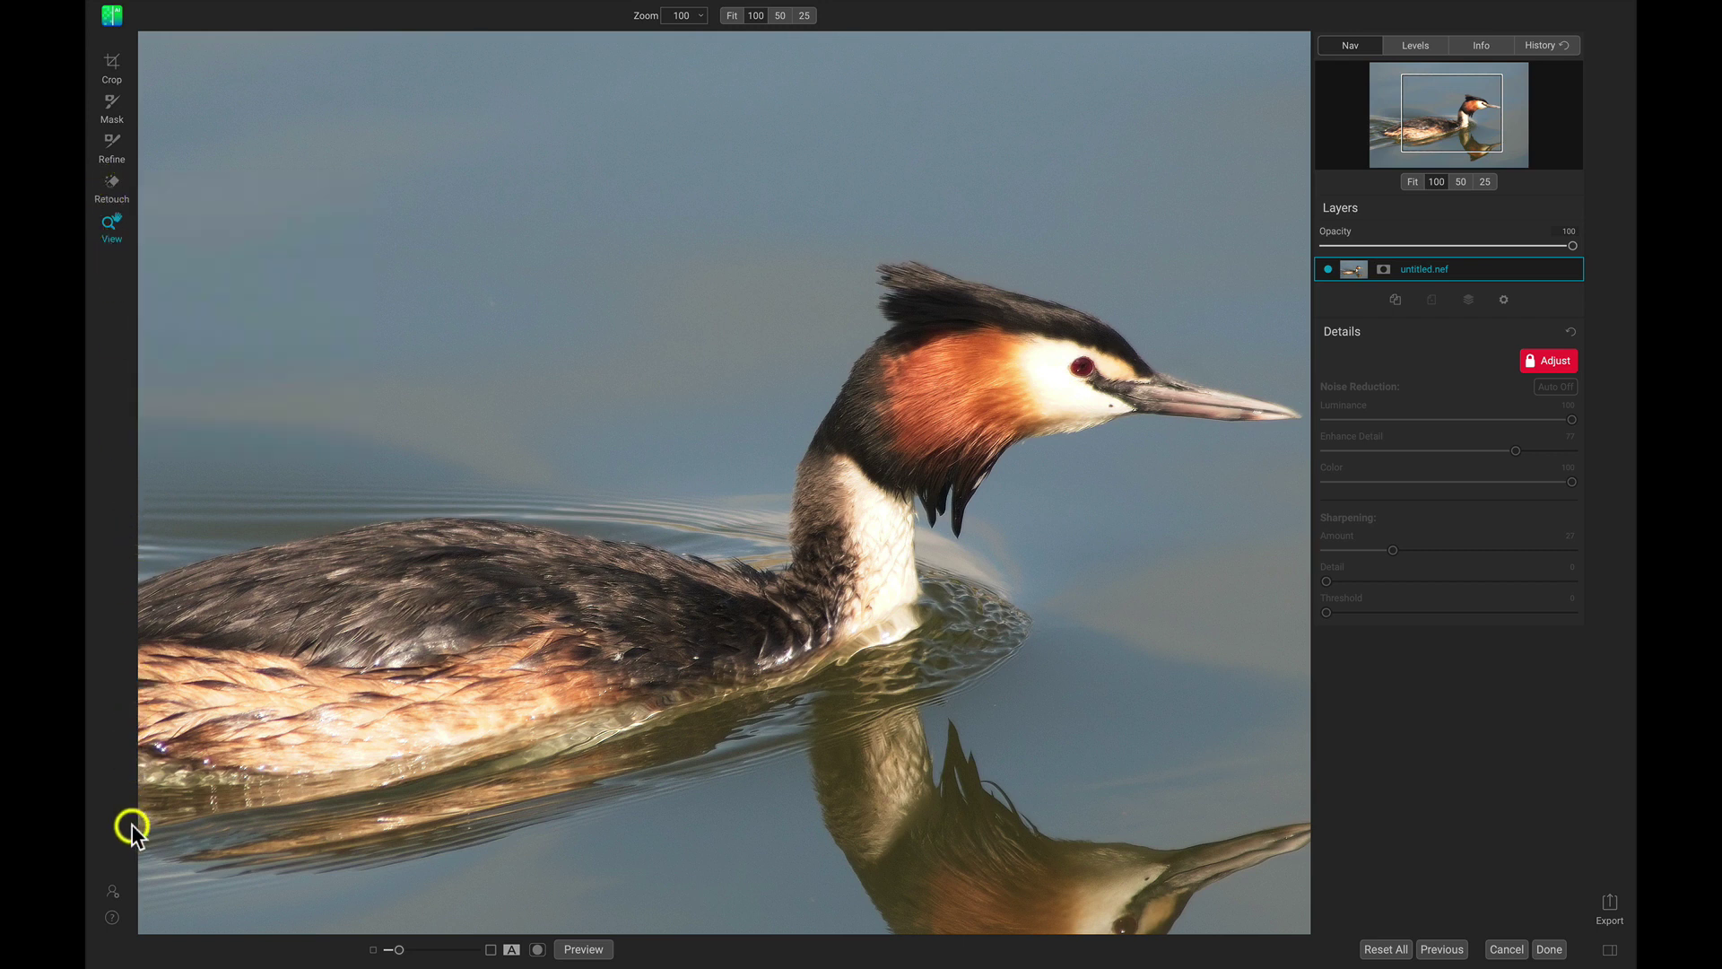
- Cancel out of Preferences, then toggle the Learning Hub's Show at Launch option and close it
left_click(112, 892)
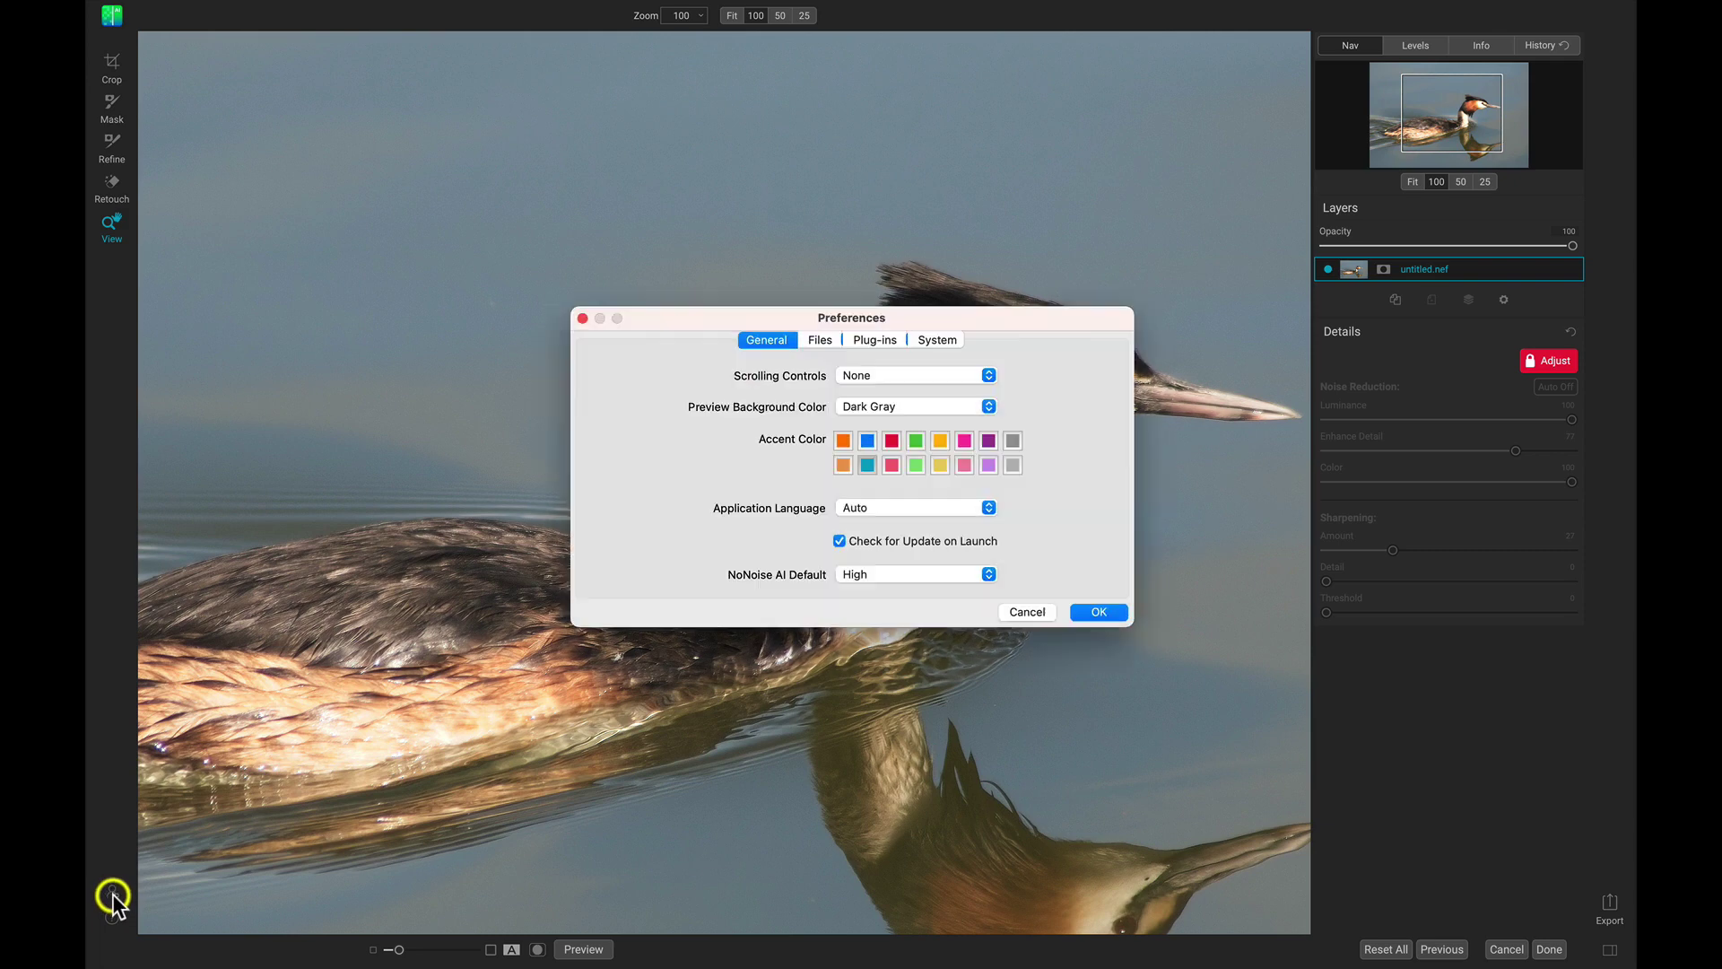
left_click(1030, 613)
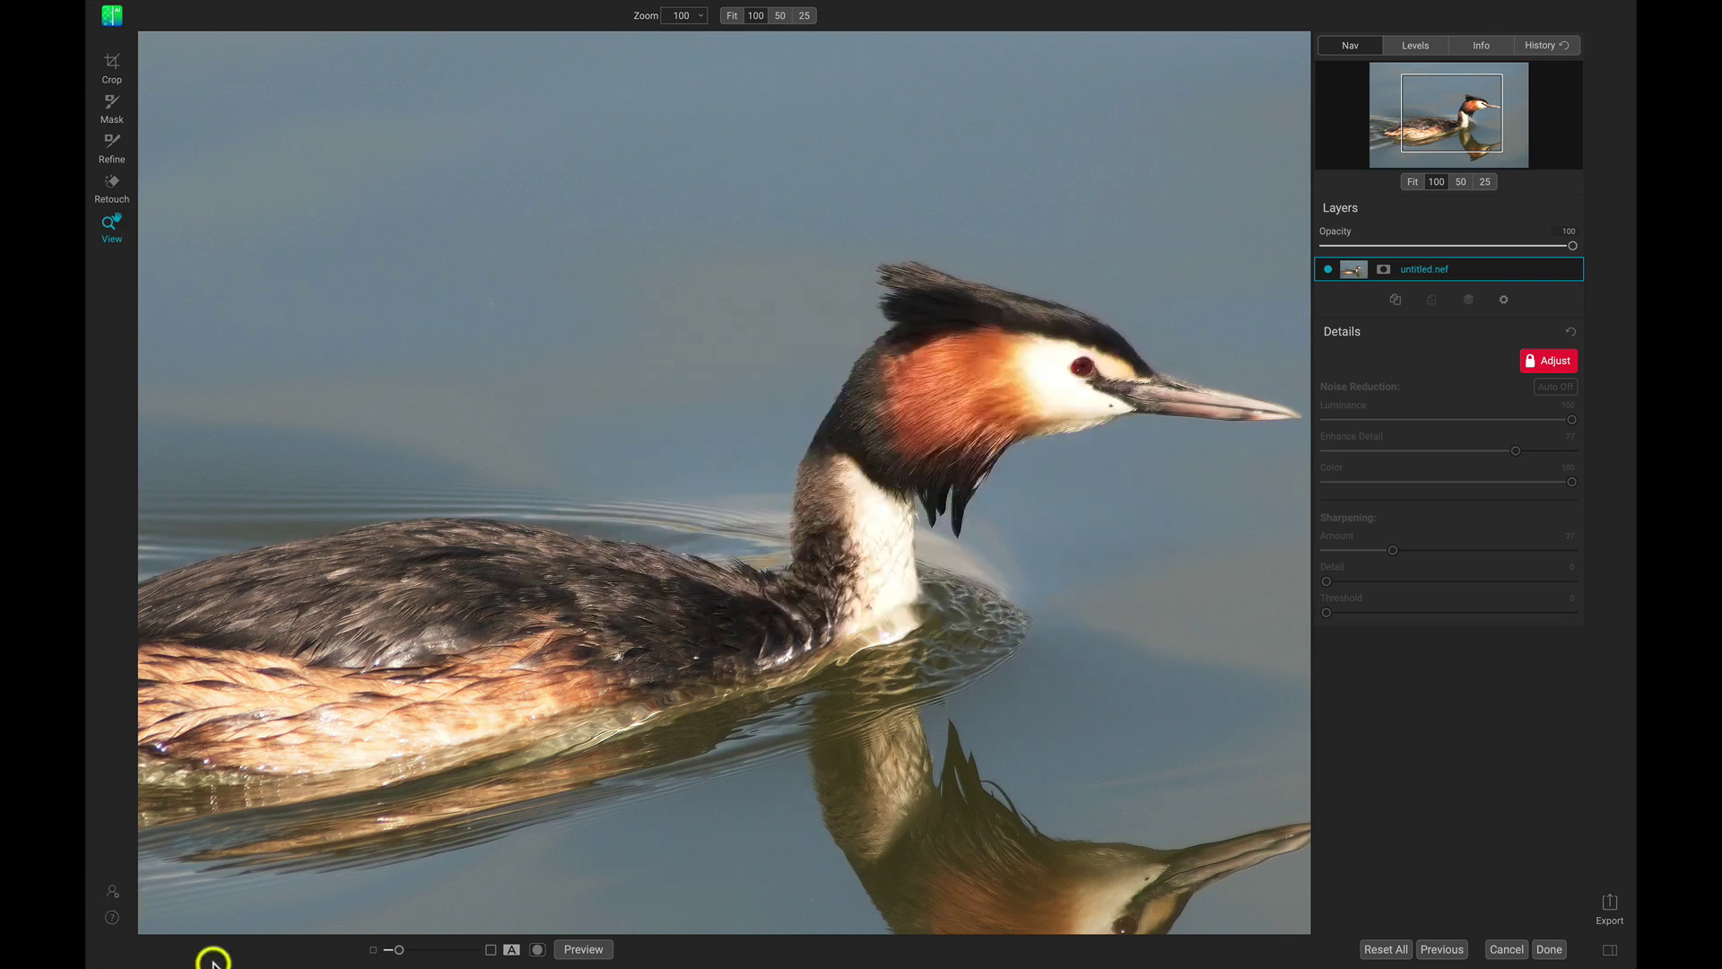
left_click(112, 919)
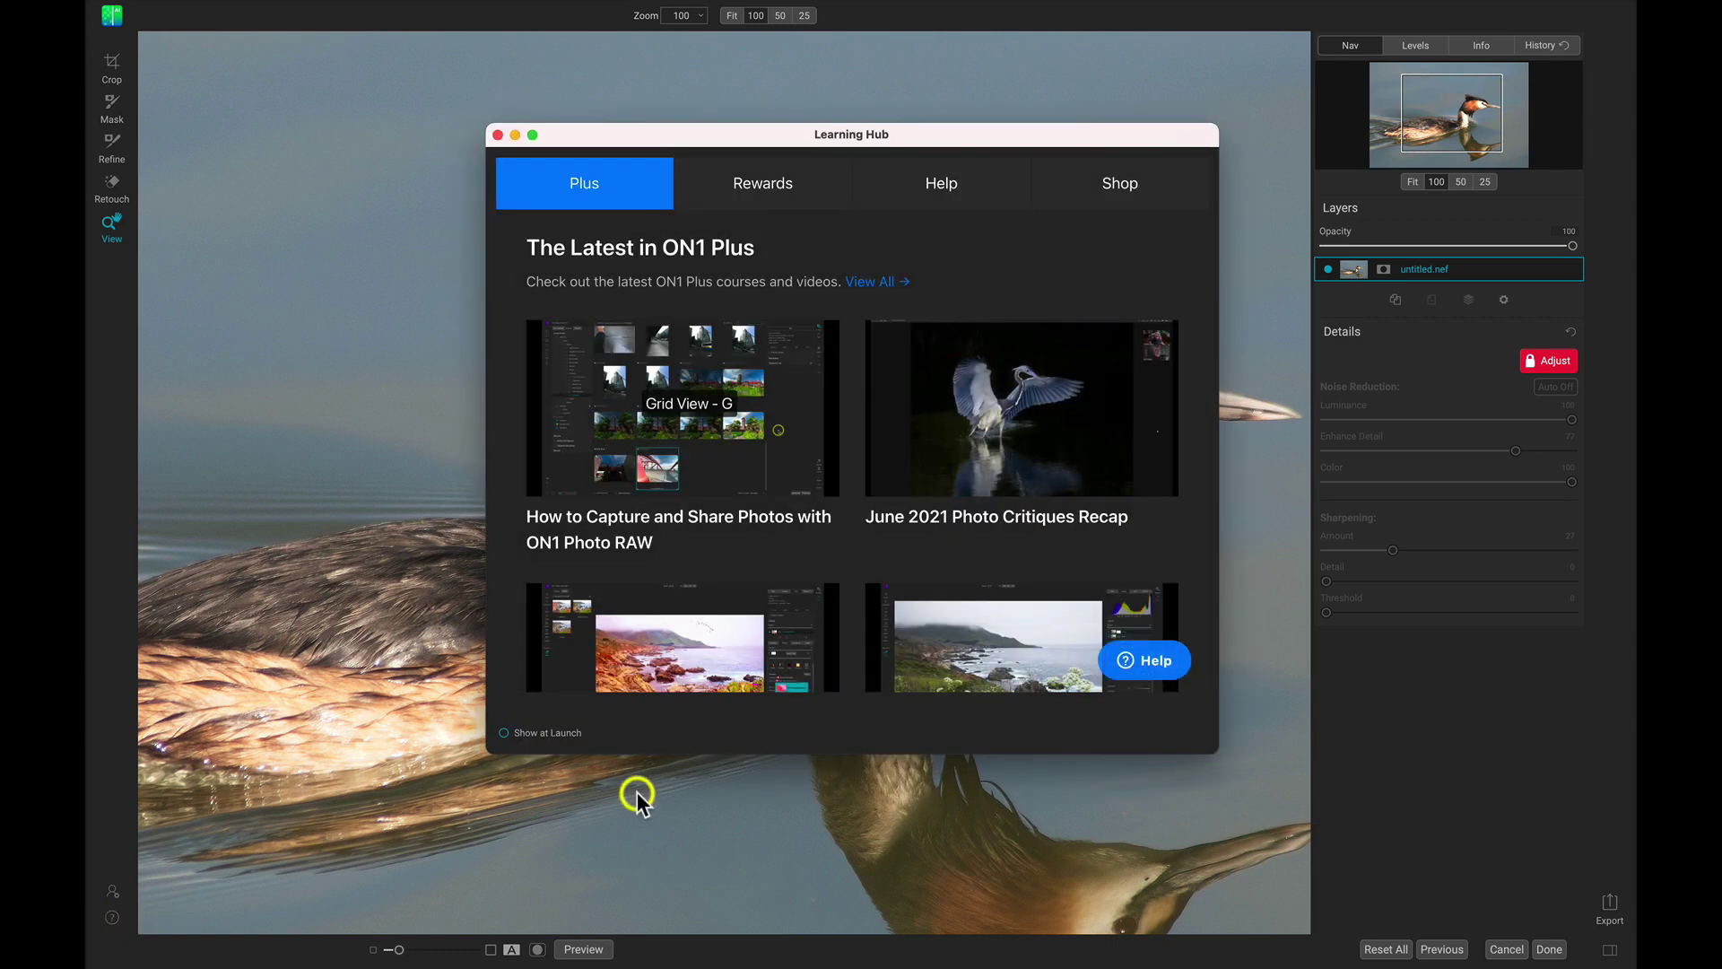
left_click(514, 729)
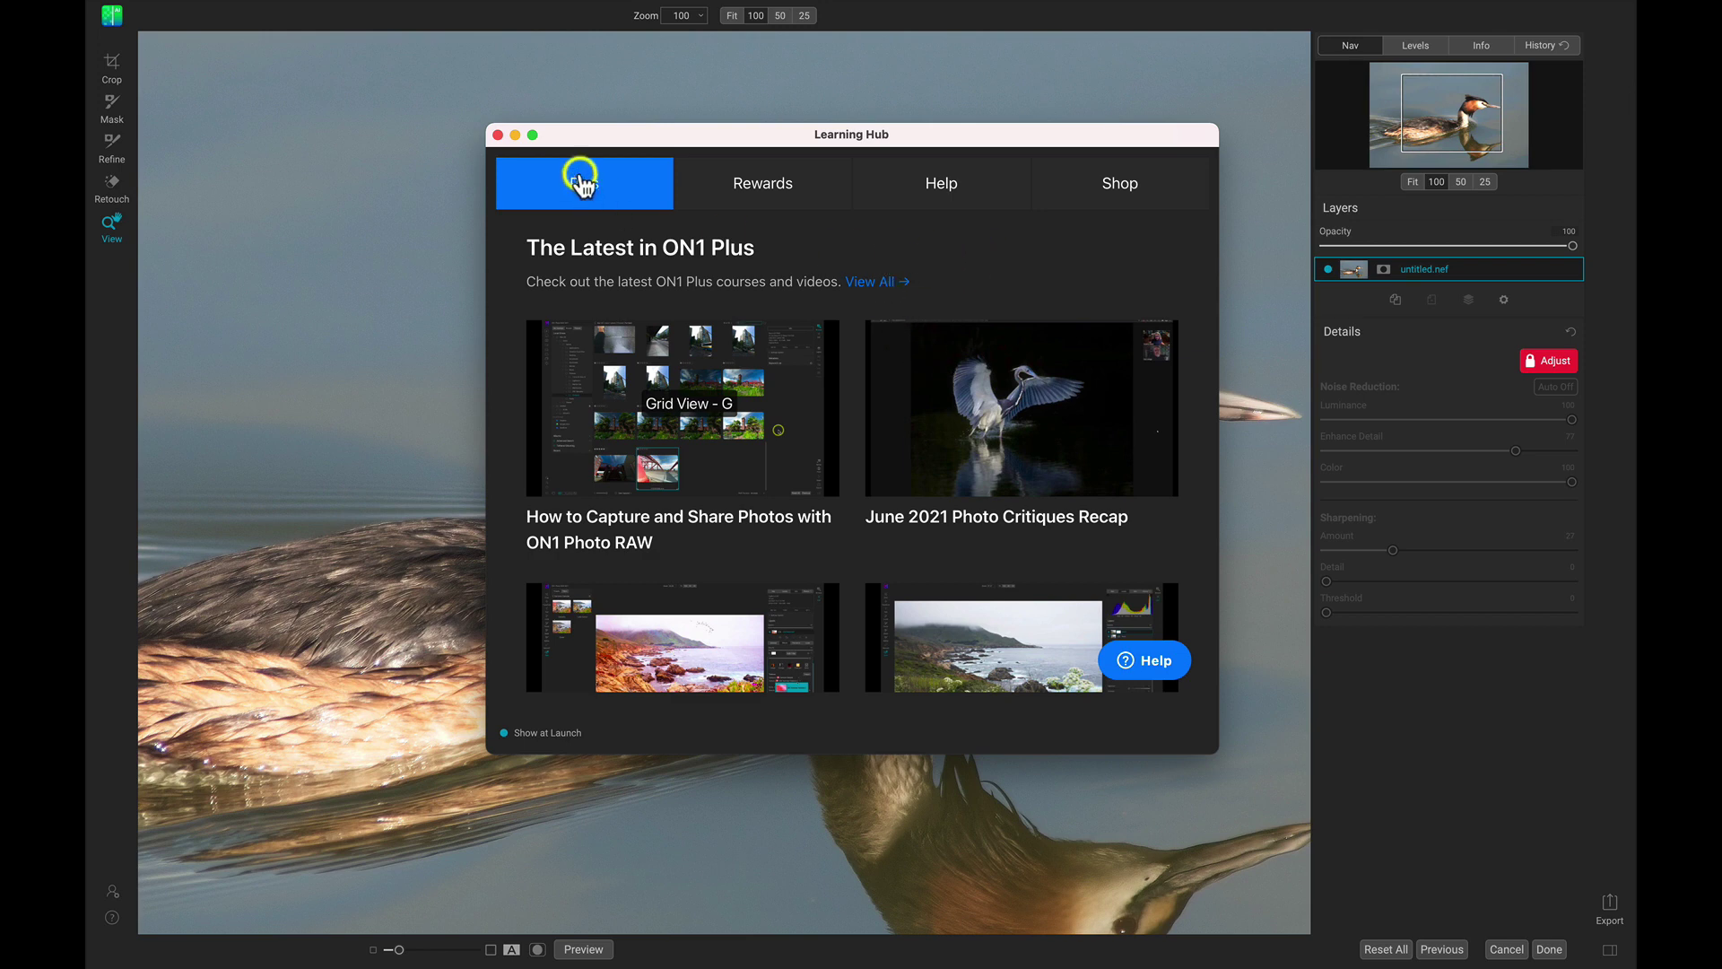
left_click(498, 134)
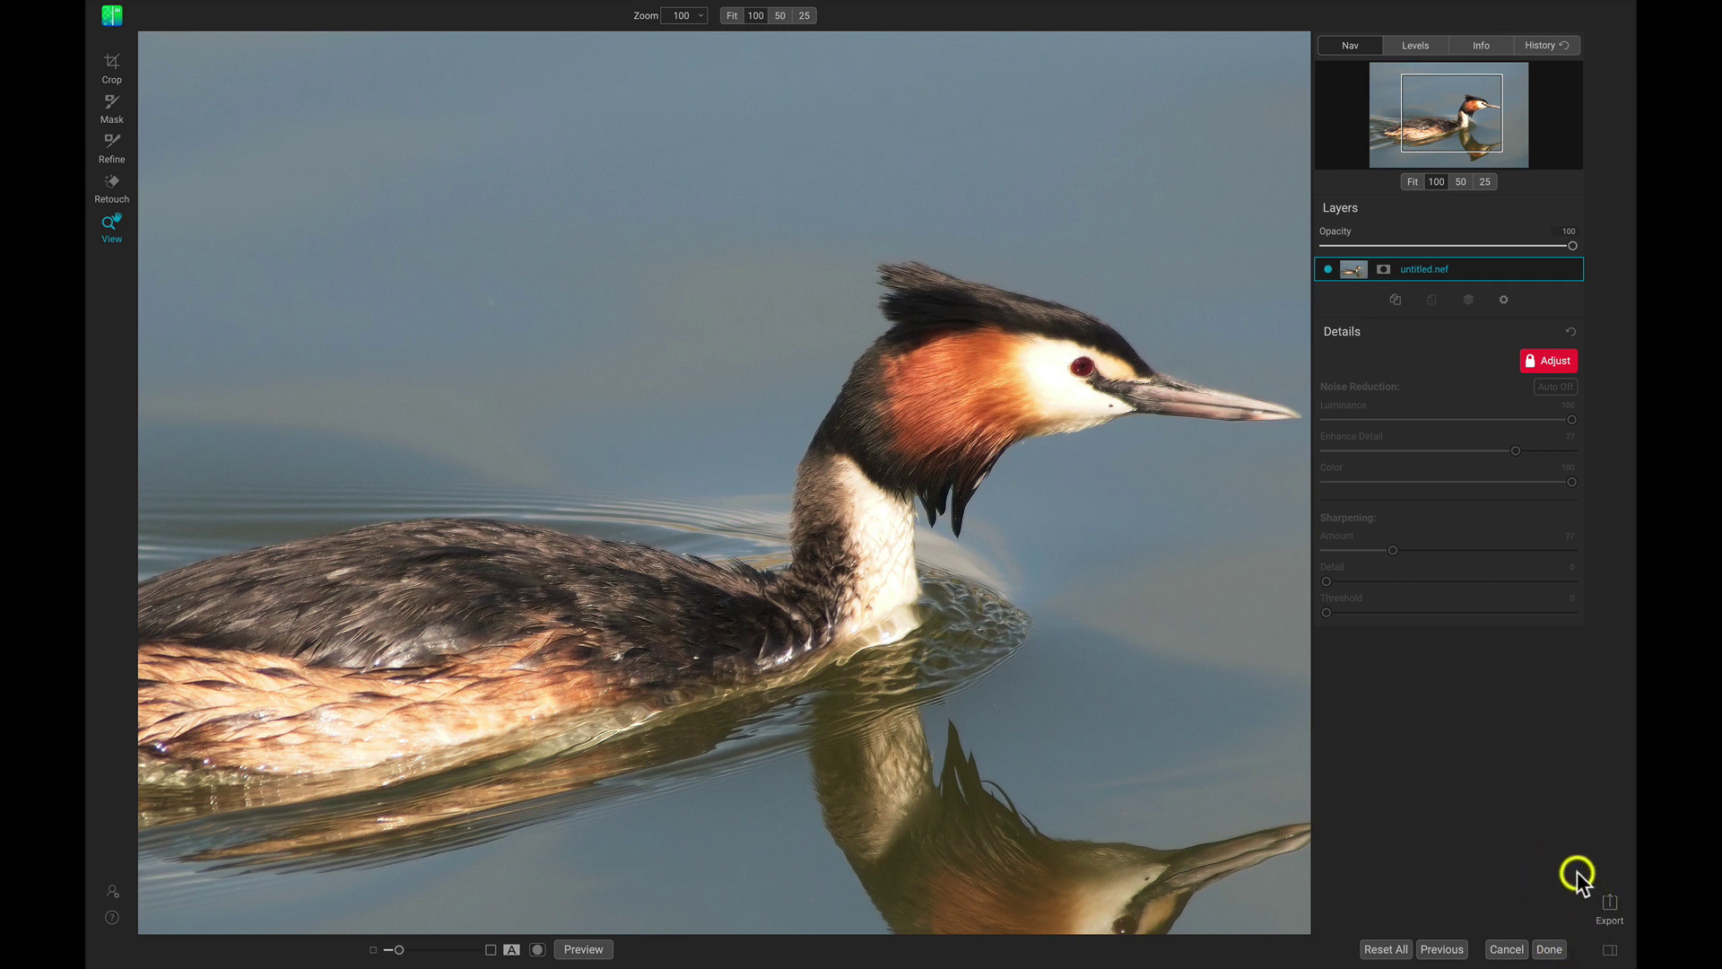
- Cancel the Export dialog without exporting, then hide the right-hand panel to enlarge the photo
left_click(1607, 905)
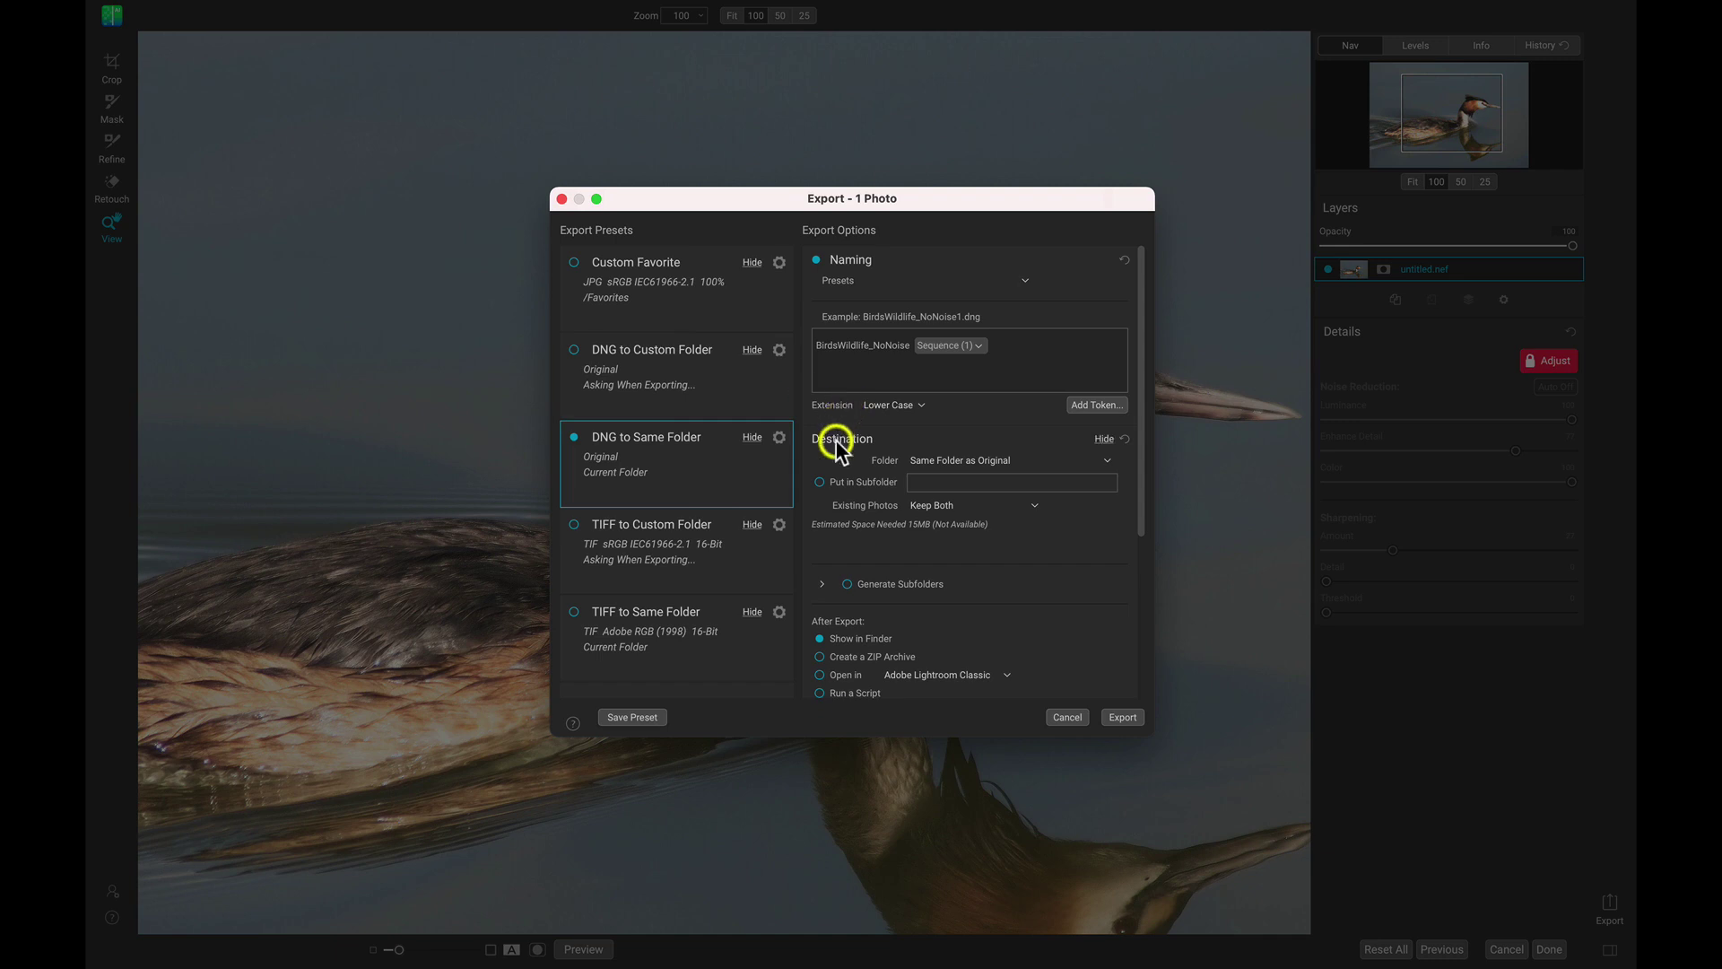
left_click(1071, 716)
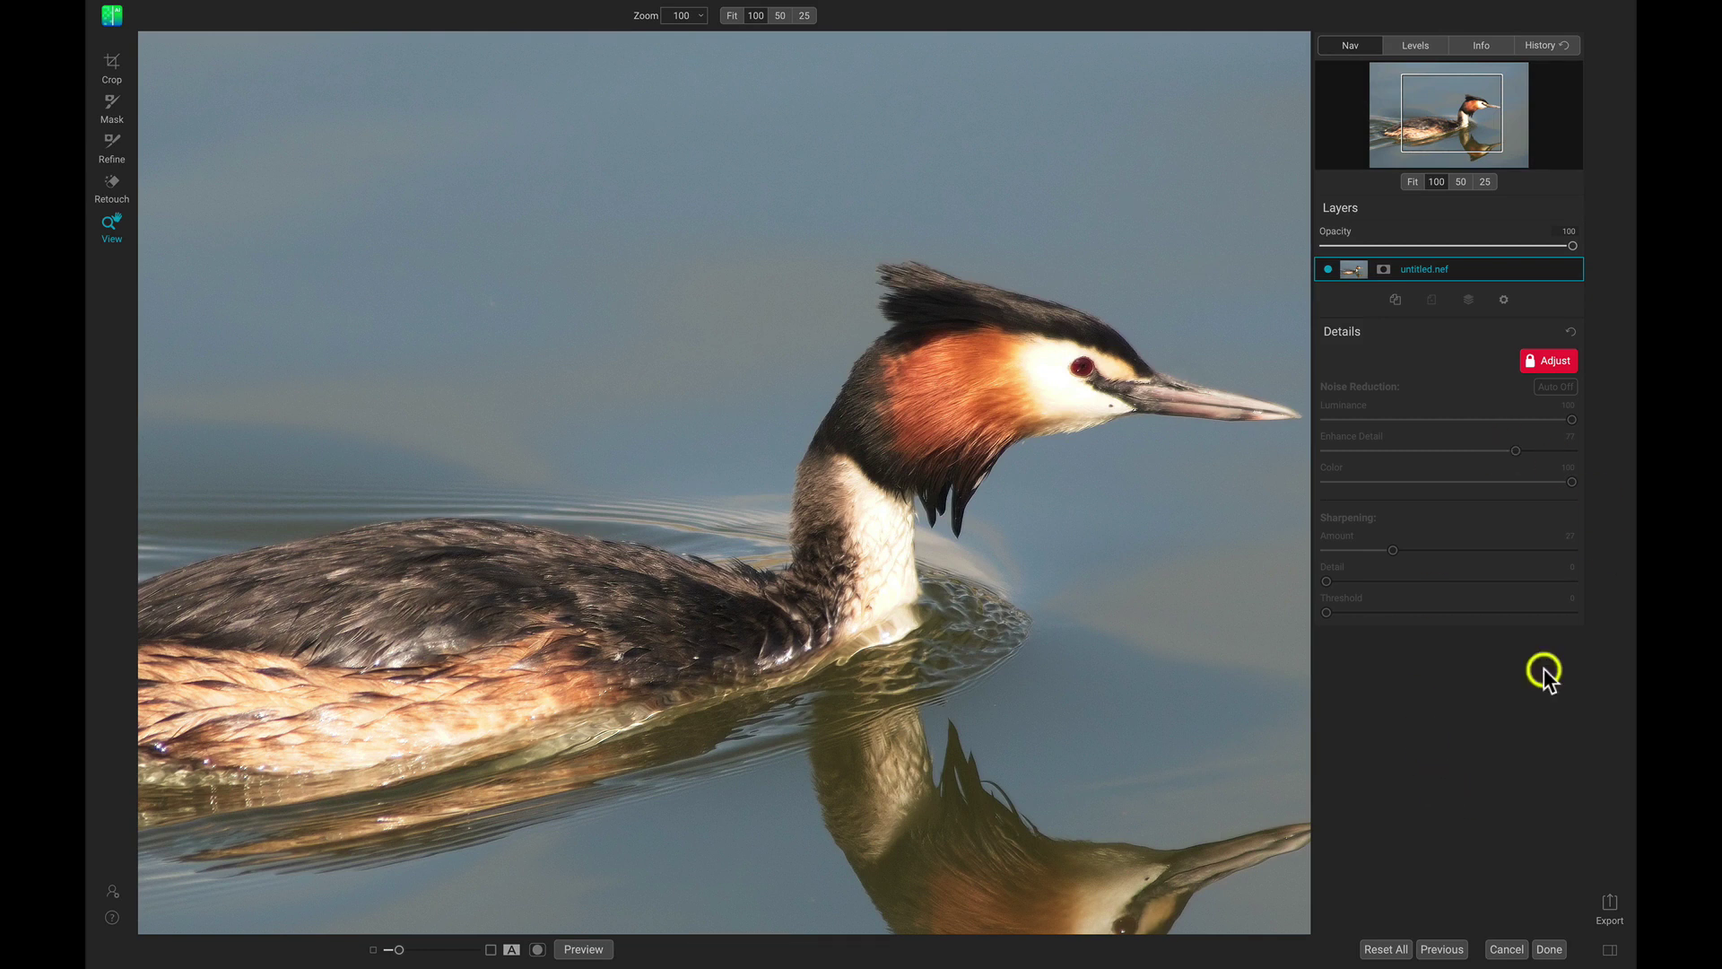
left_click(1611, 951)
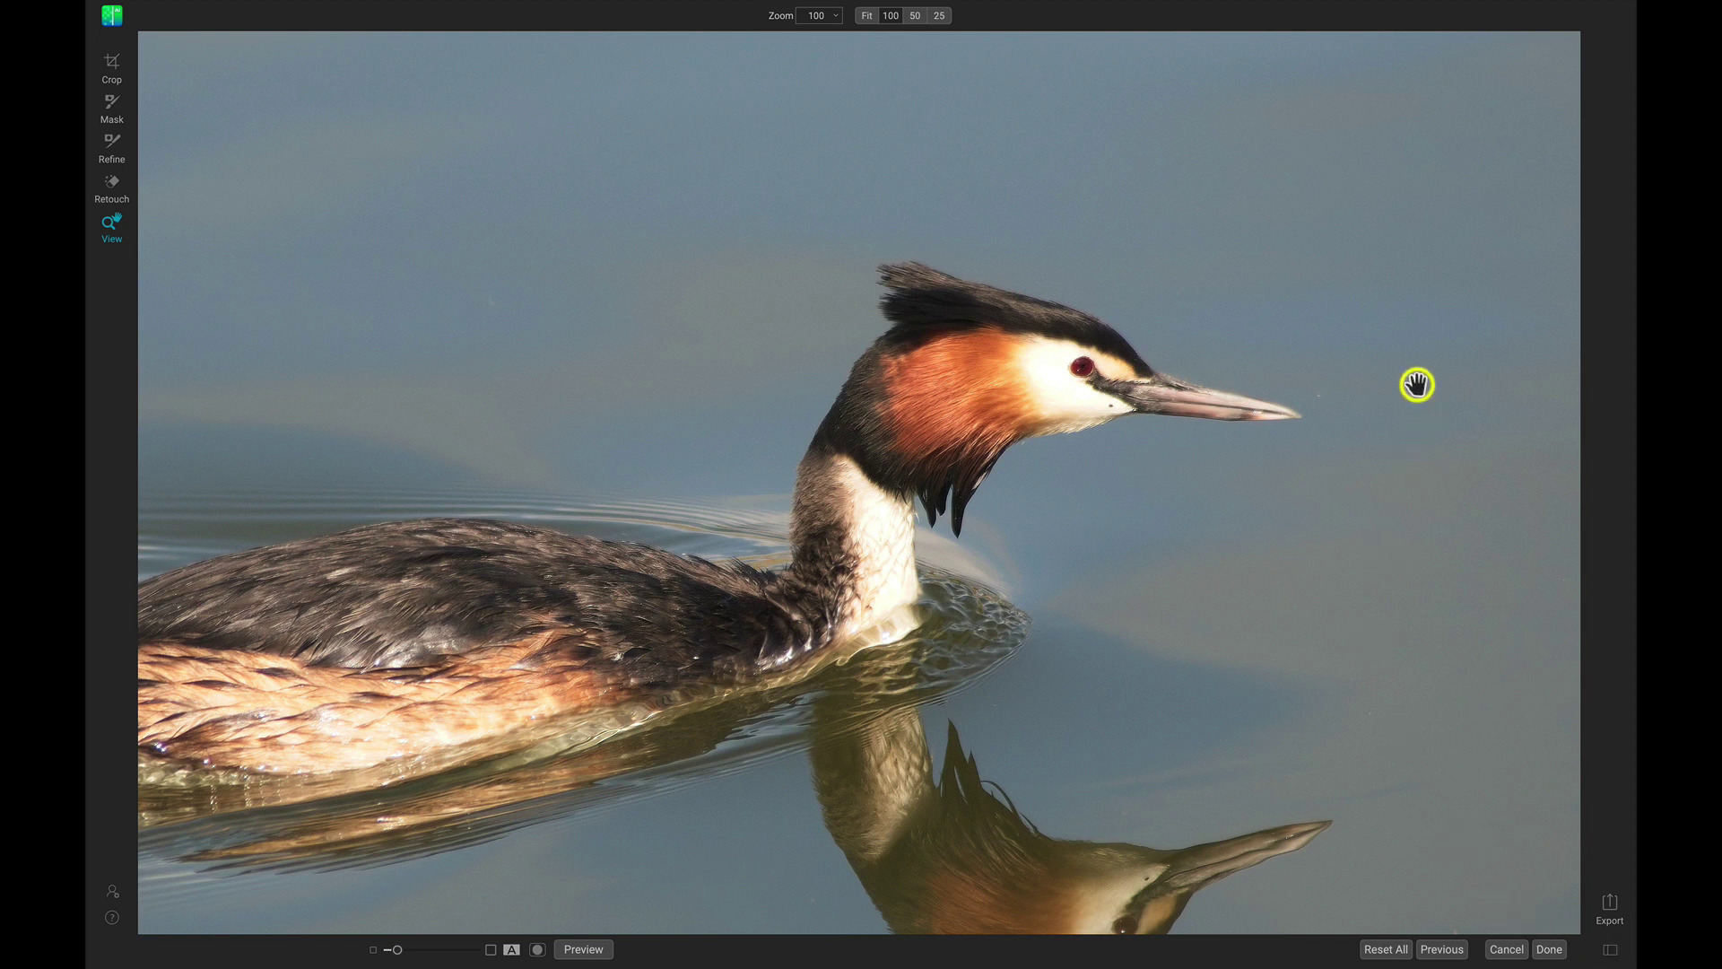